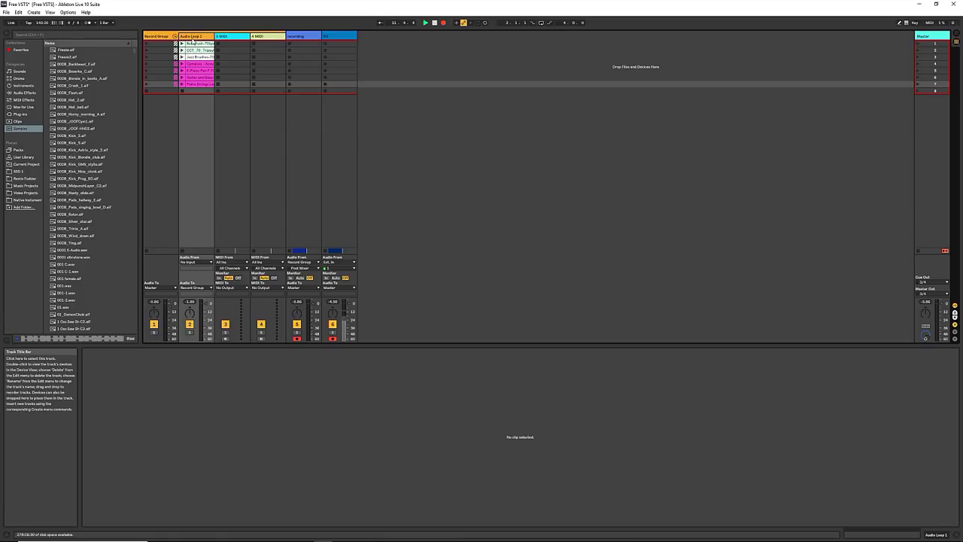
Step: Switch between Audio Loop 1 and the 3 MIDI and 4 MIDI tracks, ending on Audio Loop 1
{"action": "left_click", "coordinate": [210, 37]}
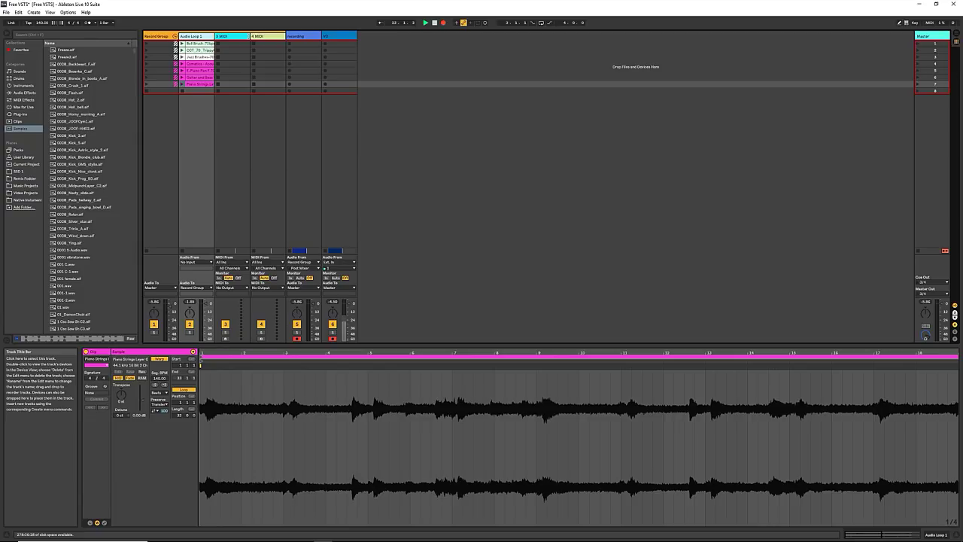
{"action": "left_click", "coordinate": [240, 38]}
{"action": "left_click", "coordinate": [274, 37]}
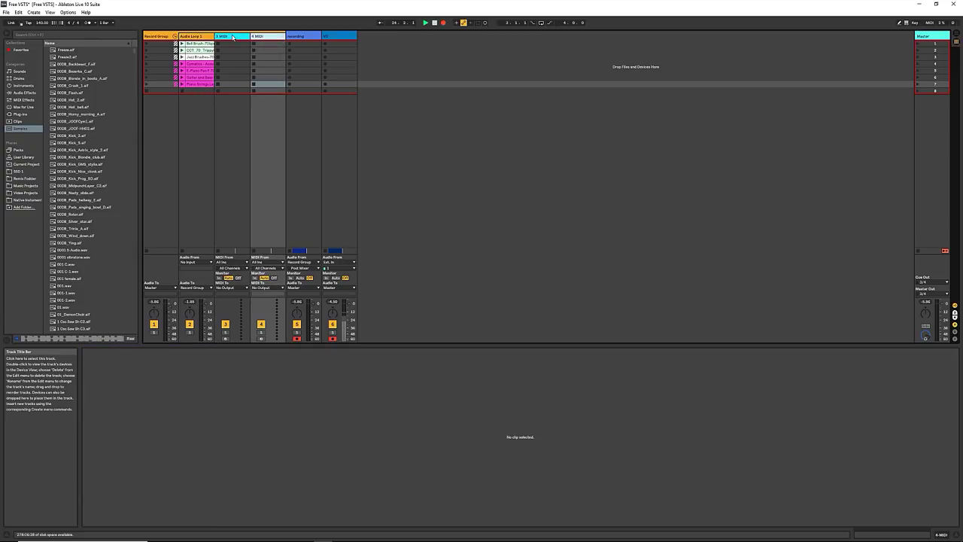
{"action": "left_click", "coordinate": [201, 37]}
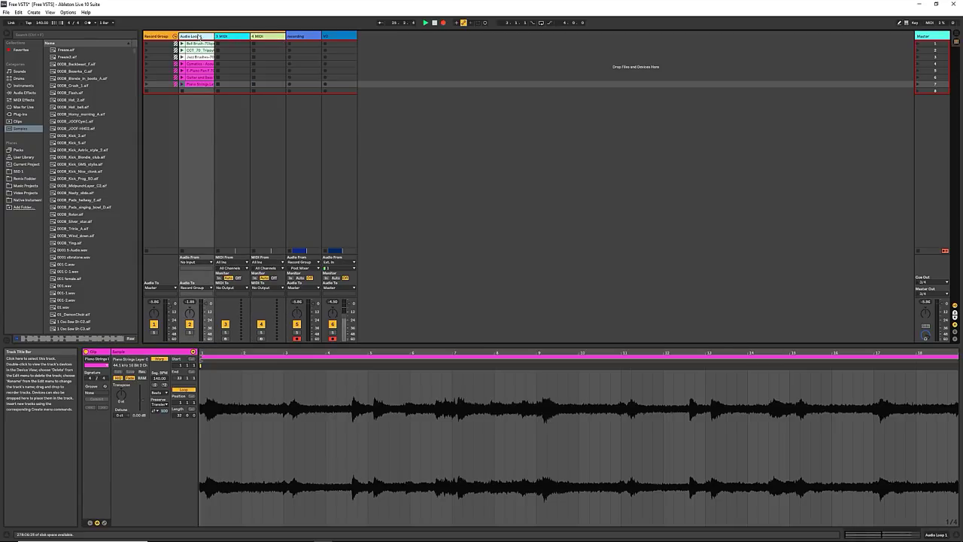
{"action": "left_click", "coordinate": [222, 37]}
{"action": "left_click", "coordinate": [267, 37]}
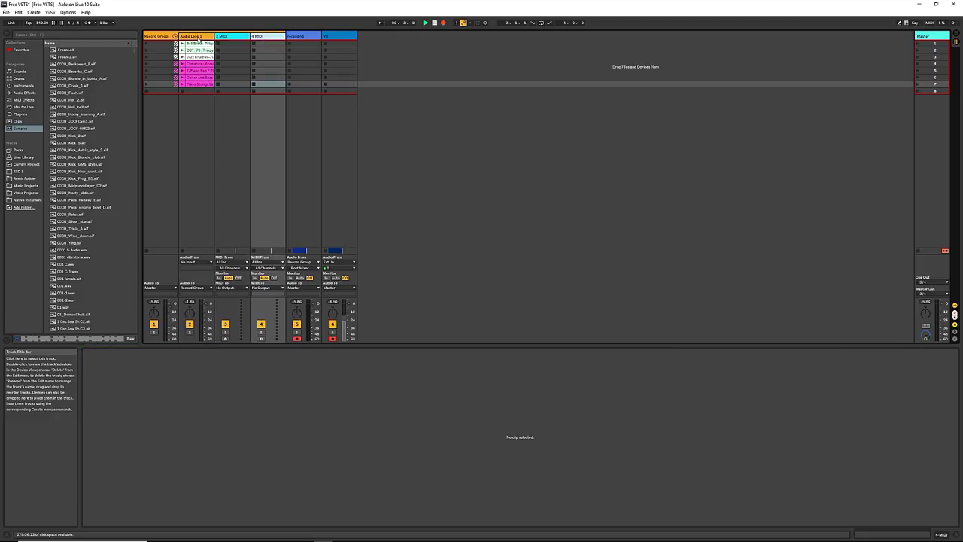
{"action": "left_click", "coordinate": [198, 38]}
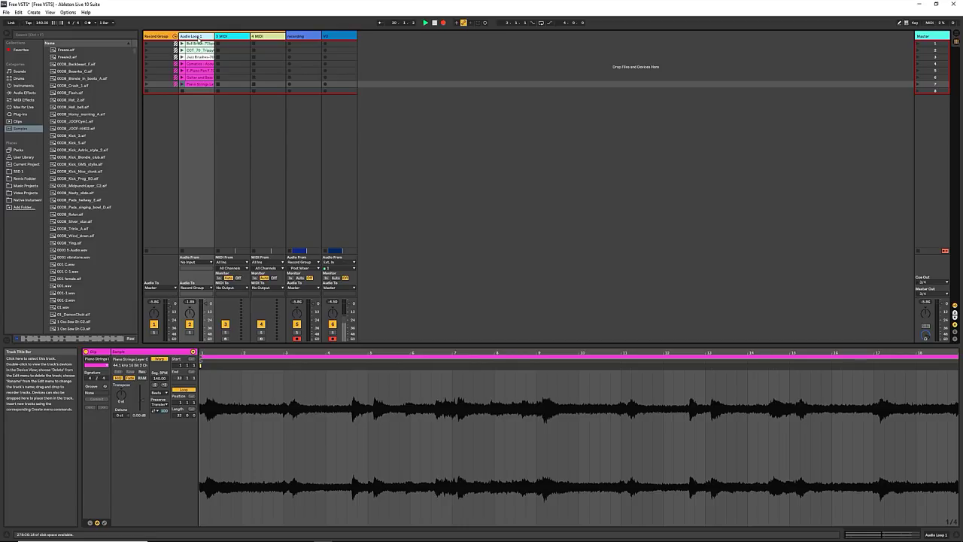
{"action": "left_click", "coordinate": [236, 40]}
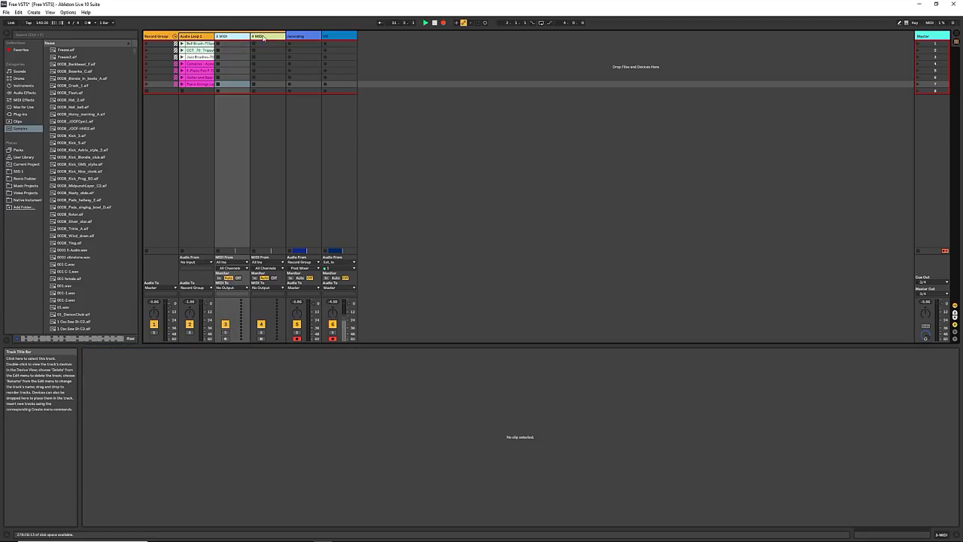
{"action": "left_click", "coordinate": [267, 37]}
{"action": "left_click", "coordinate": [205, 37]}
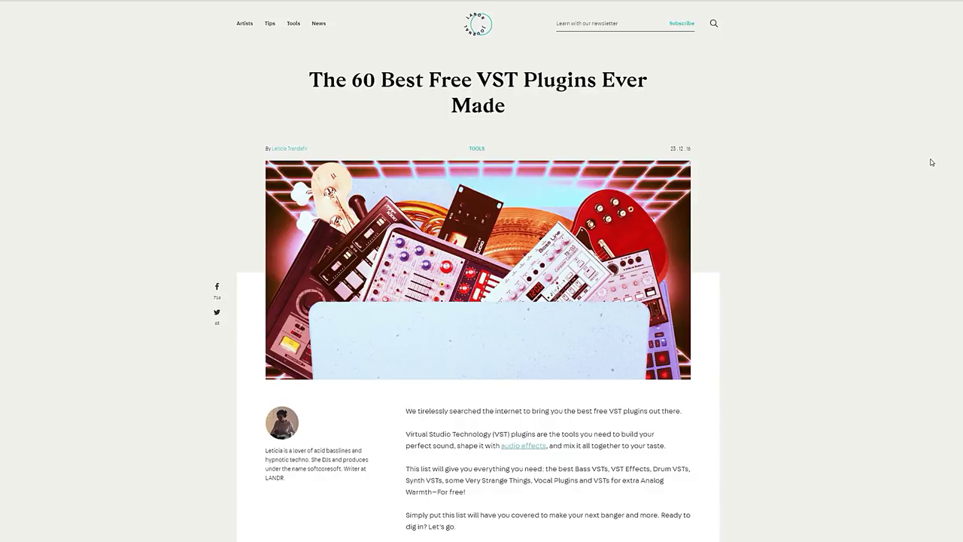
Step: Scroll the LANDR free VST article down to entry 42, Darwin Arts Trilobite
{"action": "scroll", "coordinate": [931, 162], "scroll_direction": "down", "scroll_amount": 6}
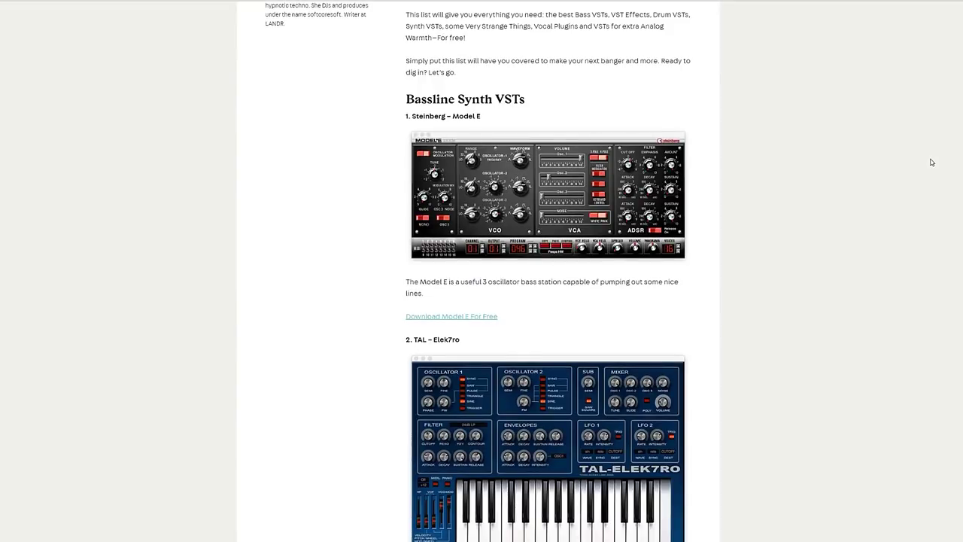
{"action": "scroll", "coordinate": [931, 161], "scroll_direction": "down", "scroll_amount": 4}
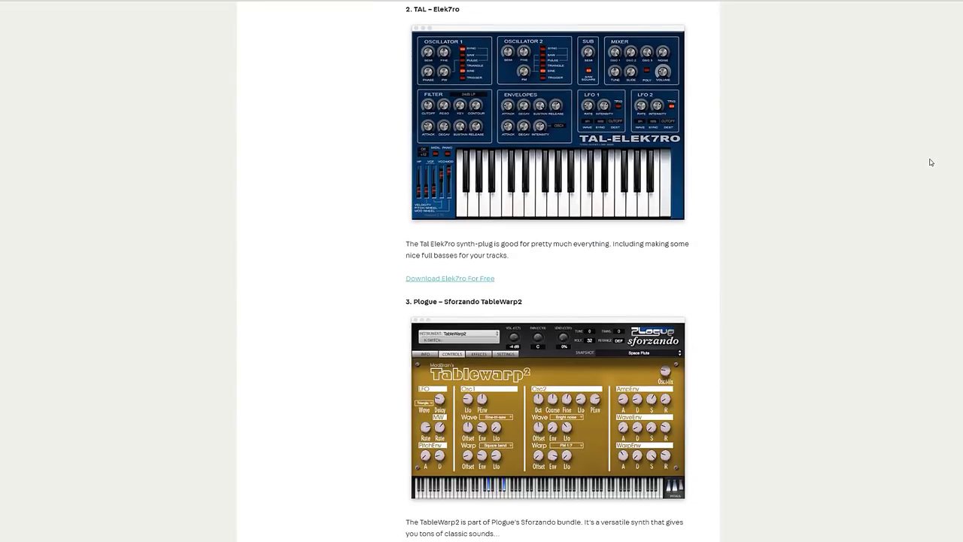
{"action": "scroll", "coordinate": [932, 162], "scroll_direction": "down", "scroll_amount": 5}
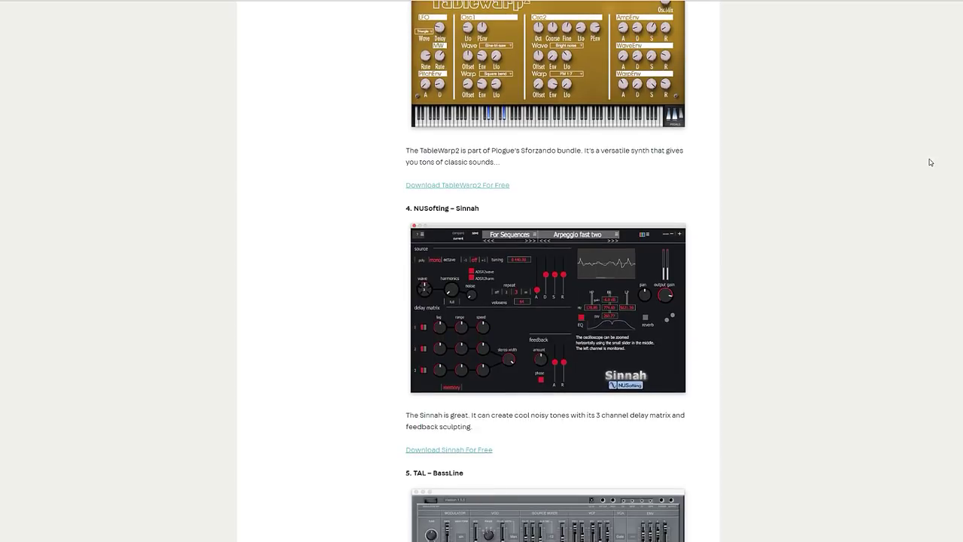
{"action": "scroll", "coordinate": [932, 161], "scroll_direction": "down", "scroll_amount": 5}
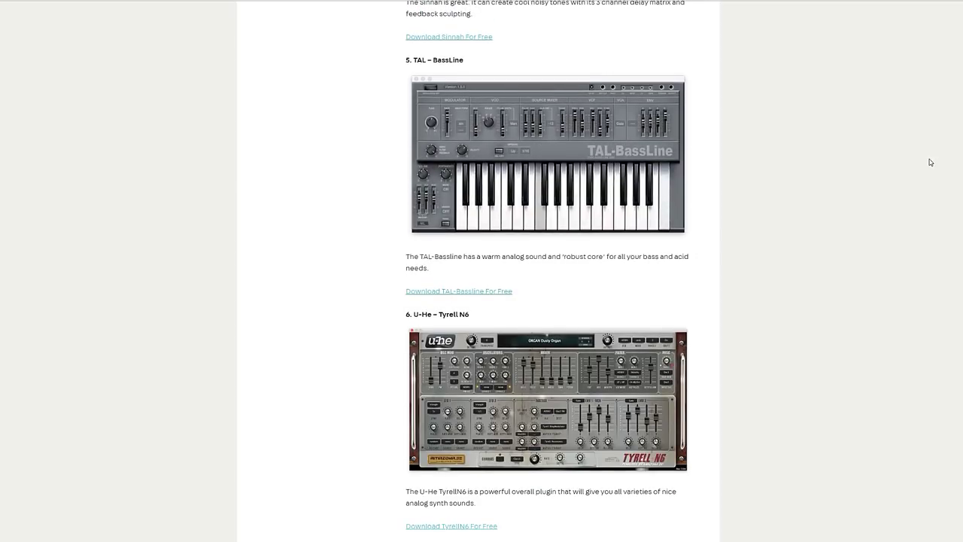
{"action": "scroll", "coordinate": [932, 162], "scroll_direction": "down", "scroll_amount": 7}
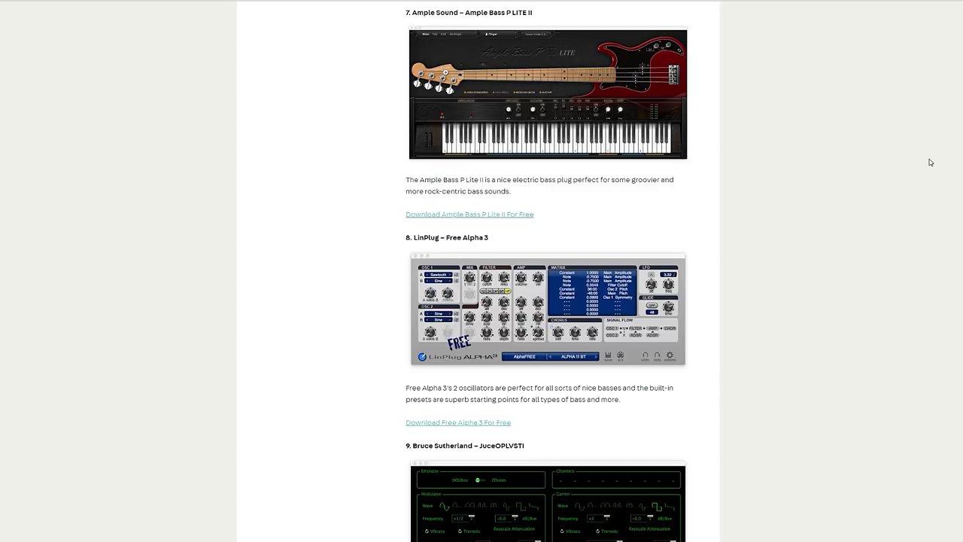
{"action": "scroll", "coordinate": [931, 162], "scroll_direction": "down", "scroll_amount": 6}
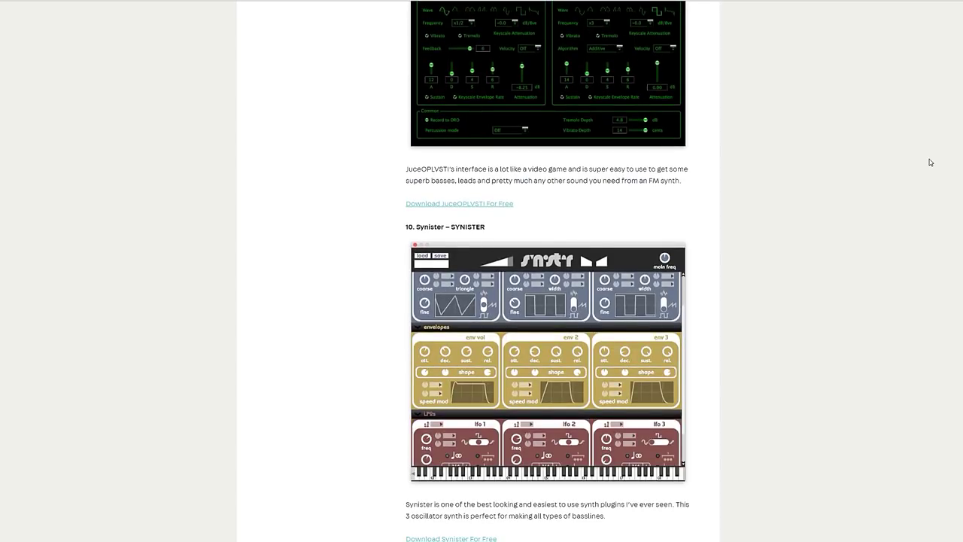
{"action": "scroll", "coordinate": [932, 162], "scroll_direction": "down", "scroll_amount": 8}
{"action": "scroll", "coordinate": [931, 161], "scroll_direction": "down", "scroll_amount": 8}
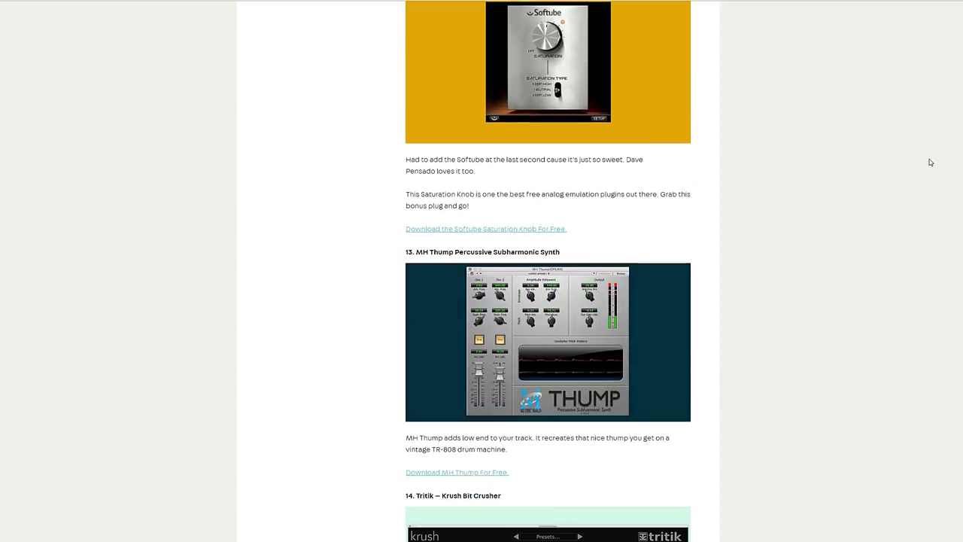
{"action": "scroll", "coordinate": [931, 161], "scroll_direction": "down", "scroll_amount": 8}
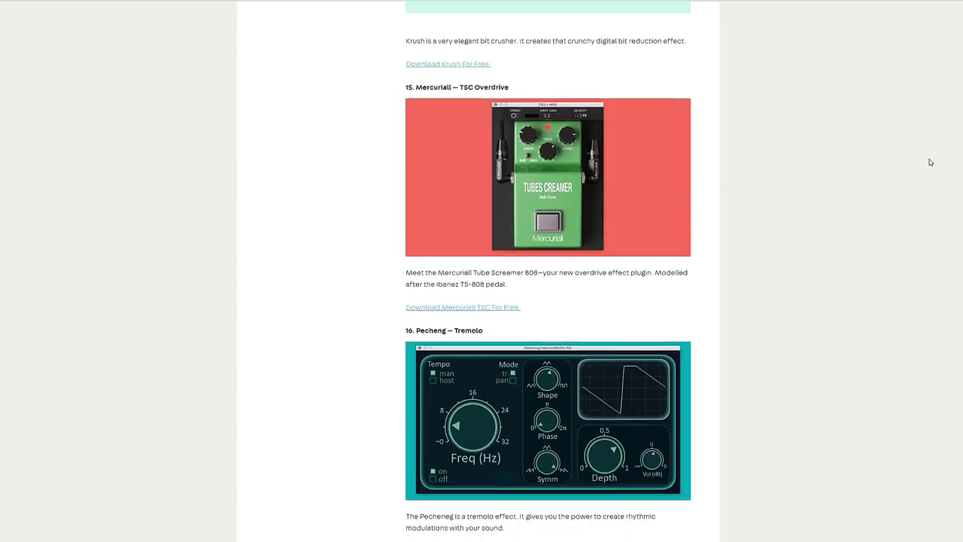
{"action": "scroll", "coordinate": [930, 161], "scroll_direction": "down", "scroll_amount": 14}
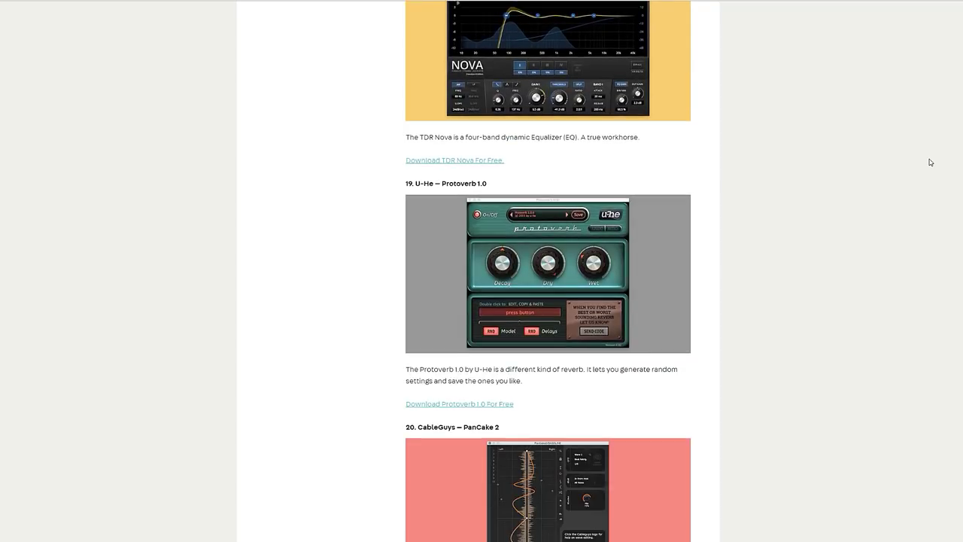
{"action": "scroll", "coordinate": [930, 162], "scroll_direction": "down", "scroll_amount": 20}
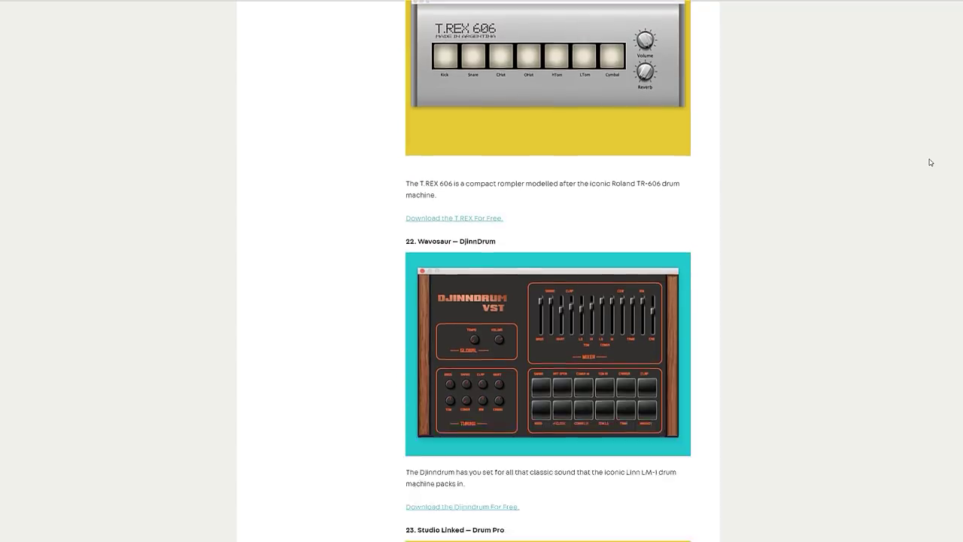
{"action": "scroll", "coordinate": [931, 162], "scroll_direction": "down", "scroll_amount": 20}
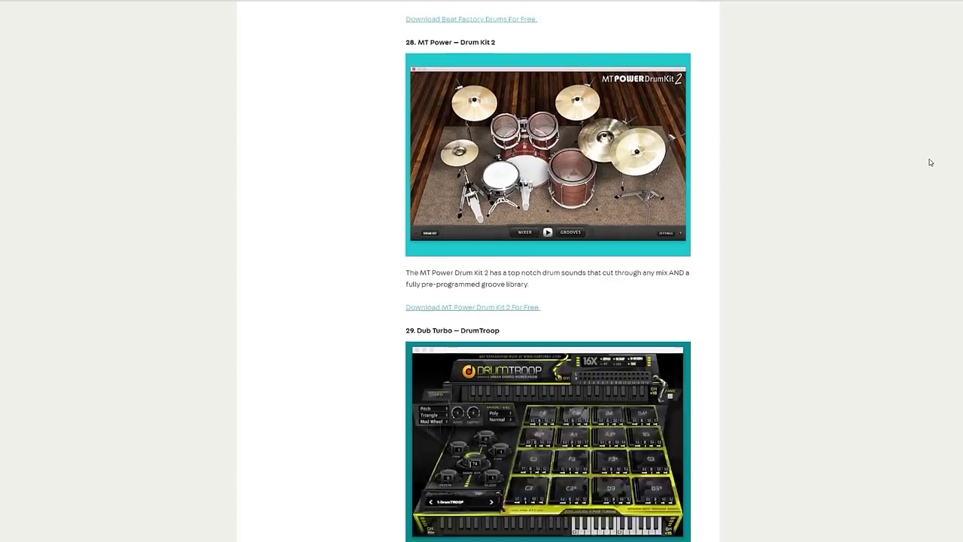
{"action": "scroll", "coordinate": [931, 162], "scroll_direction": "down", "scroll_amount": 5}
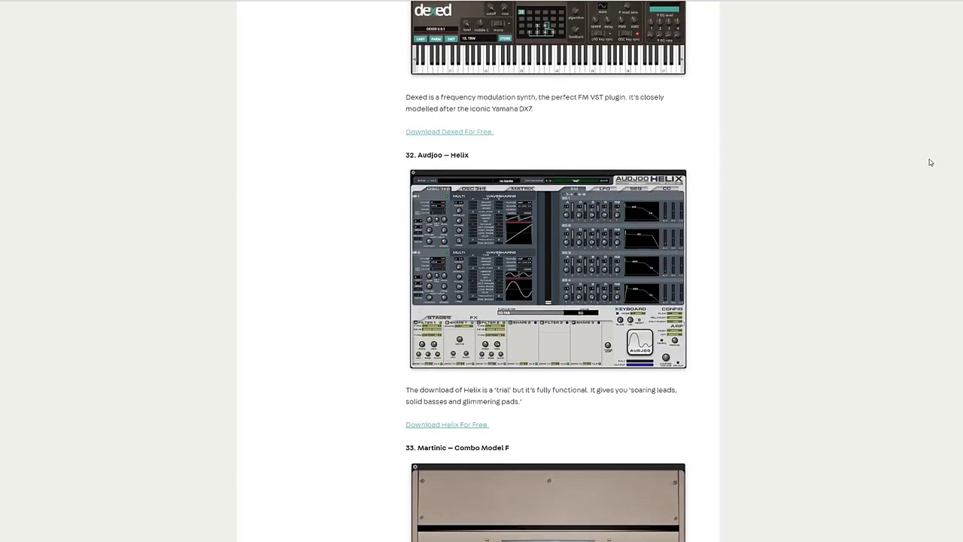
{"action": "scroll", "coordinate": [931, 162], "scroll_direction": "down", "scroll_amount": 4}
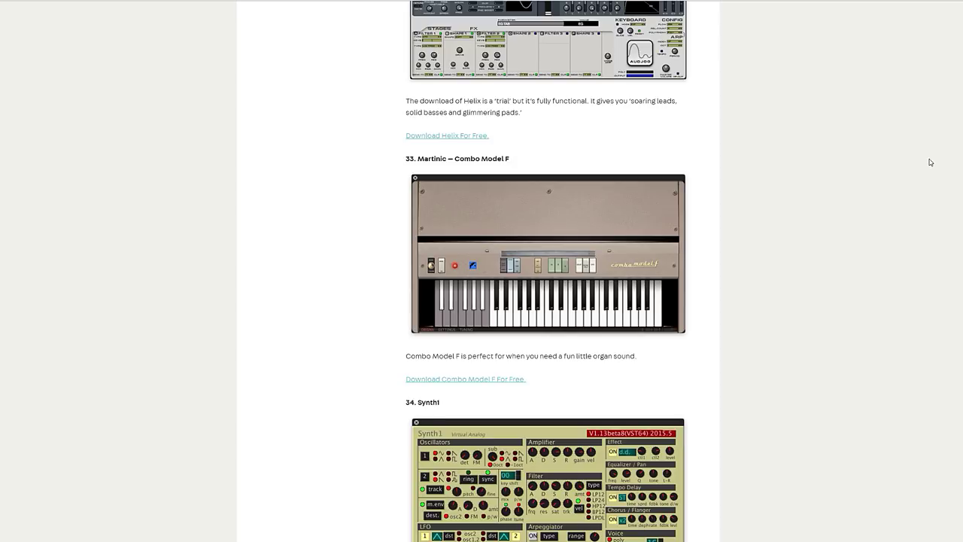
{"action": "scroll", "coordinate": [930, 162], "scroll_direction": "down", "scroll_amount": 17}
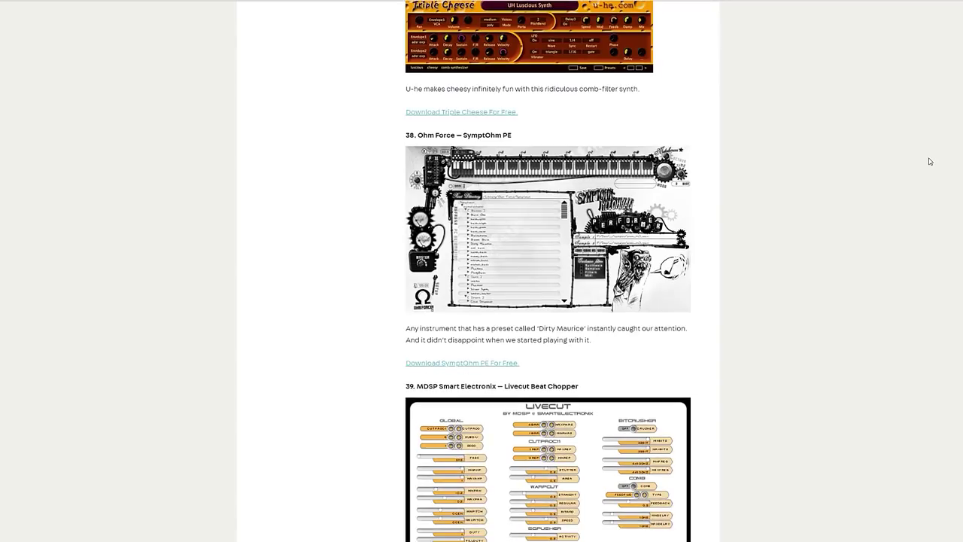
{"action": "scroll", "coordinate": [930, 161], "scroll_direction": "down", "scroll_amount": 4}
{"action": "scroll", "coordinate": [931, 162], "scroll_direction": "down", "scroll_amount": 8}
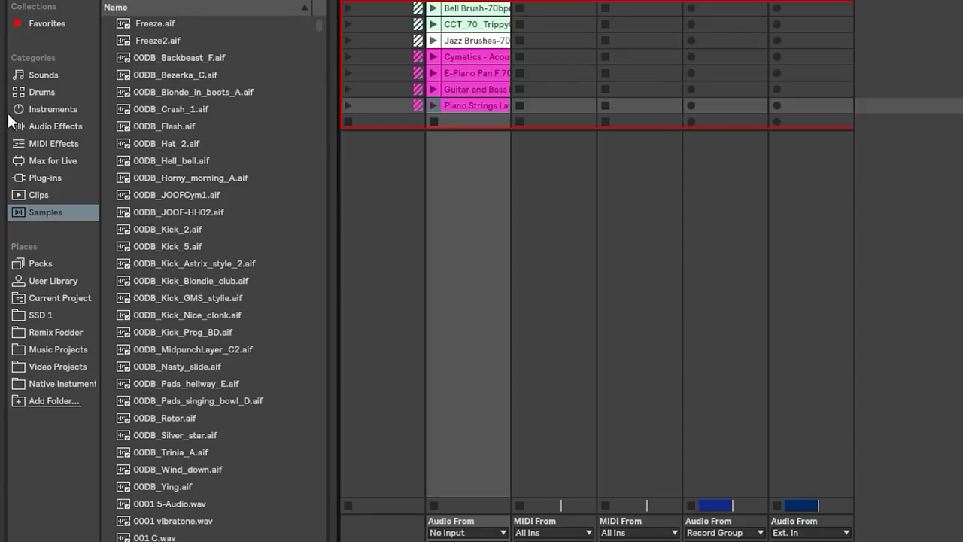
Step: Browse to Plug-ins, expand _Free > FX, and collapse the Doppler-Dome-Win folder
{"action": "left_click", "coordinate": [32, 93]}
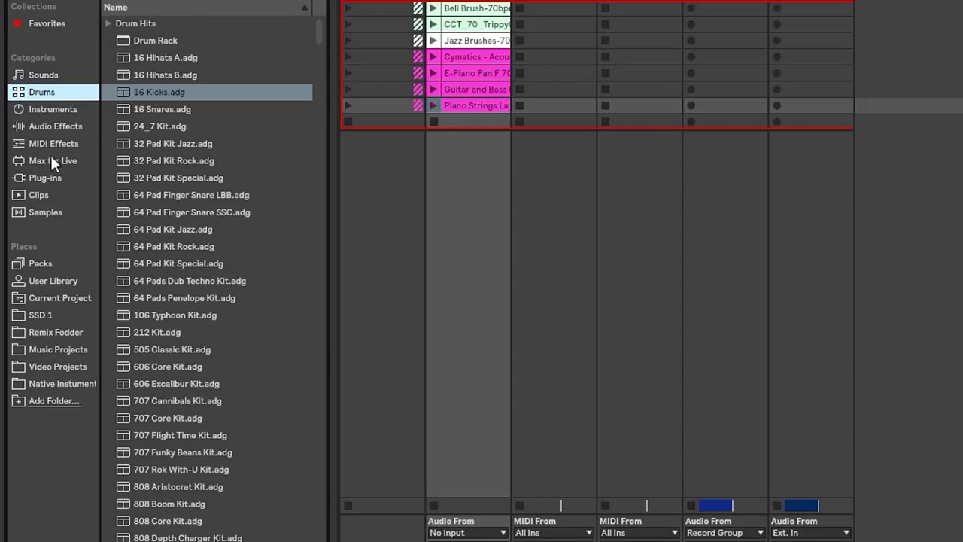
{"action": "left_click", "coordinate": [61, 127]}
{"action": "left_click", "coordinate": [61, 177]}
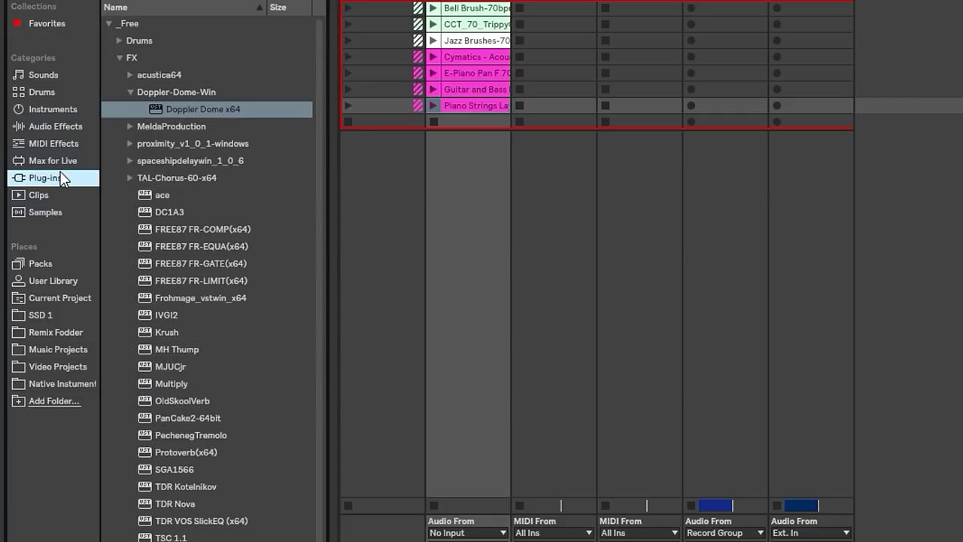
{"action": "left_click", "coordinate": [121, 57]}
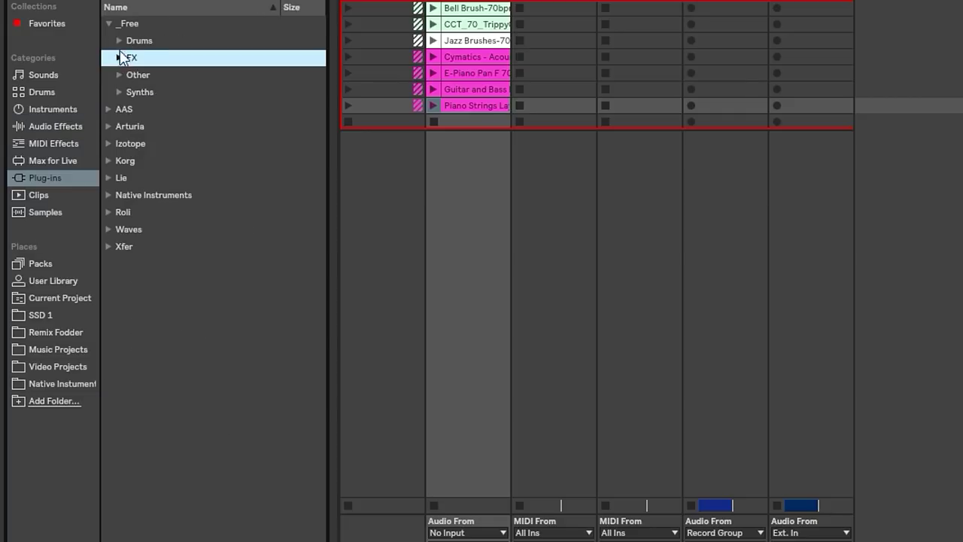
{"action": "left_click", "coordinate": [138, 25]}
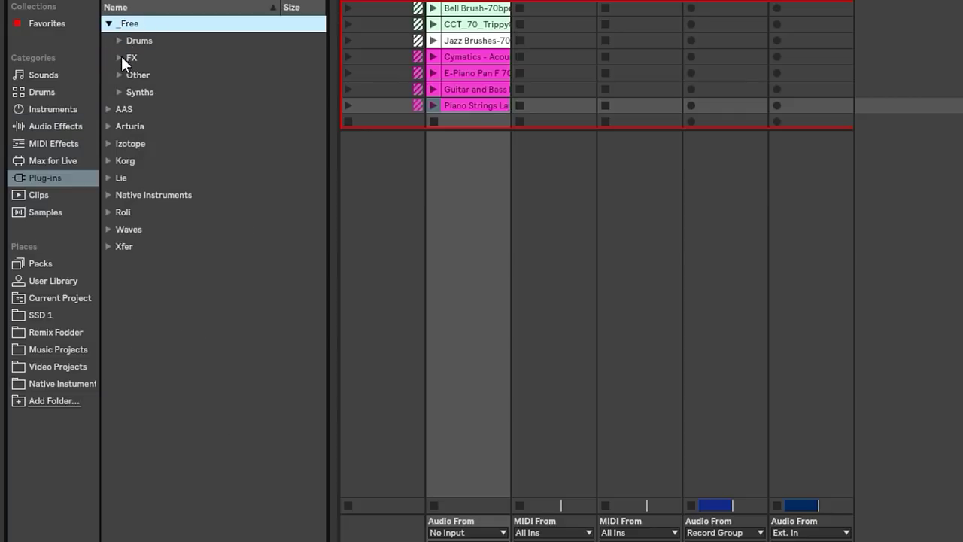
{"action": "left_click", "coordinate": [121, 56]}
{"action": "left_click", "coordinate": [128, 92]}
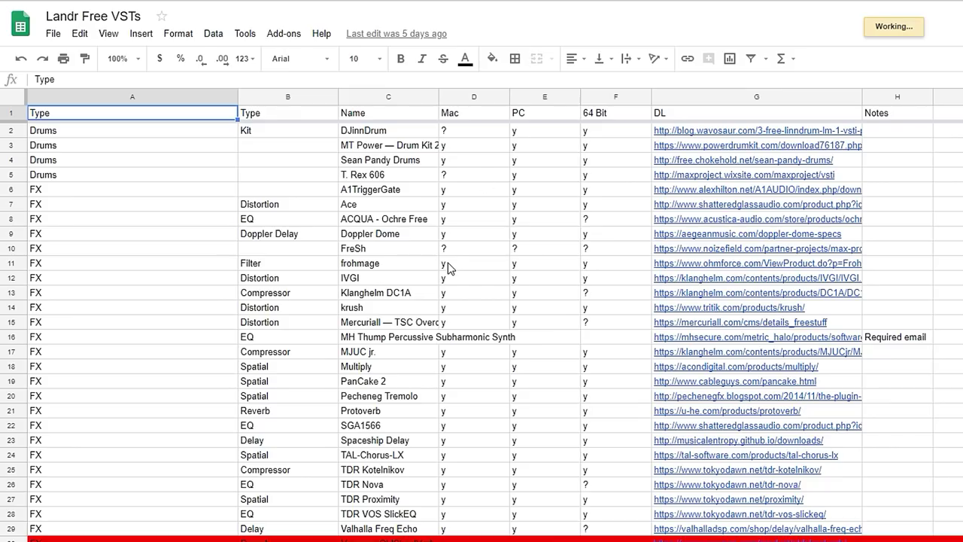
Step: Sort the Landr Free VSTs sheet A to Z by the Type column
{"action": "left_click", "coordinate": [325, 193]}
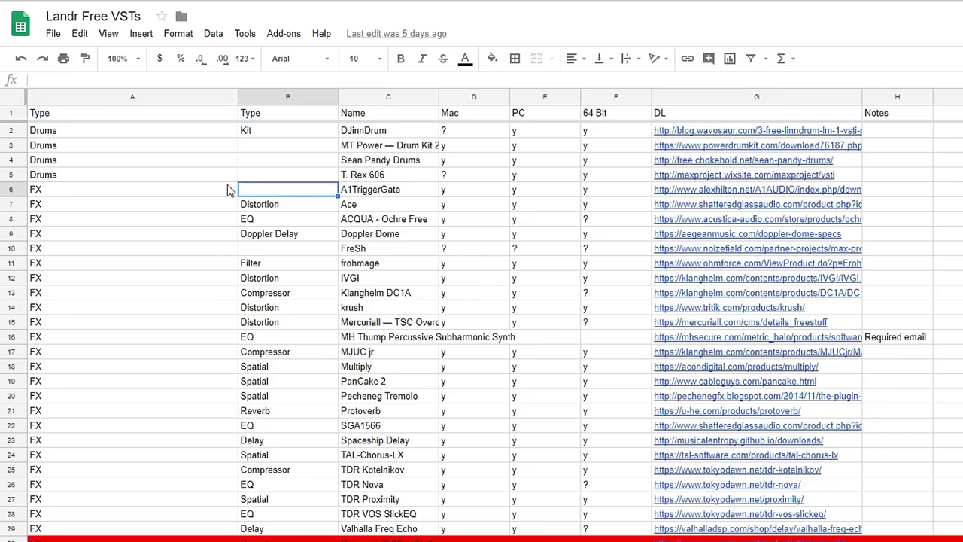
{"action": "left_click", "coordinate": [22, 188]}
{"action": "scroll", "coordinate": [105, 307], "scroll_direction": "down", "scroll_amount": 6}
{"action": "scroll", "coordinate": [106, 306], "scroll_direction": "up", "scroll_amount": 6}
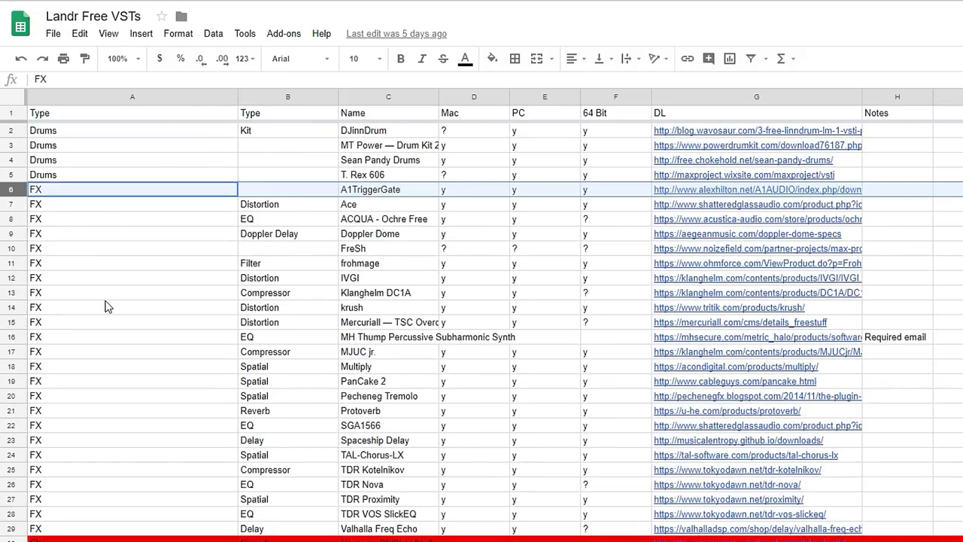
{"action": "left_click", "coordinate": [330, 97]}
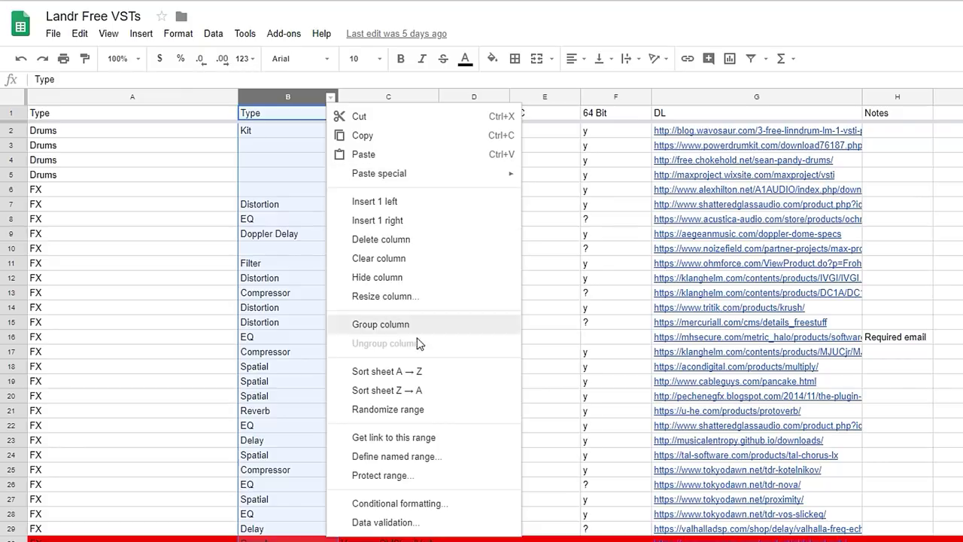
{"action": "left_click", "coordinate": [424, 370]}
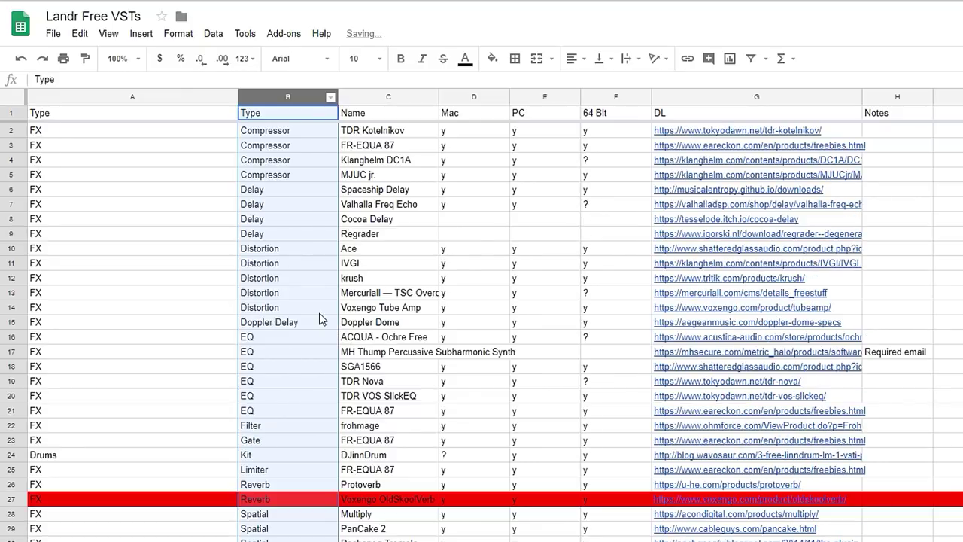
Step: Review the sorted Compressor rows and select the TDR Kotelnikov row
{"action": "left_click", "coordinate": [276, 134]}
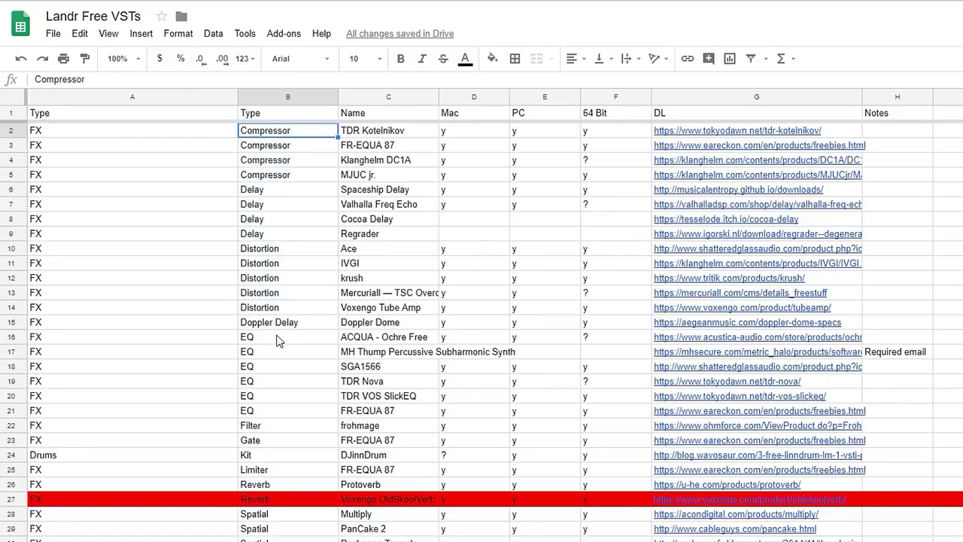
{"action": "scroll", "coordinate": [290, 490], "scroll_direction": "down", "scroll_amount": 5}
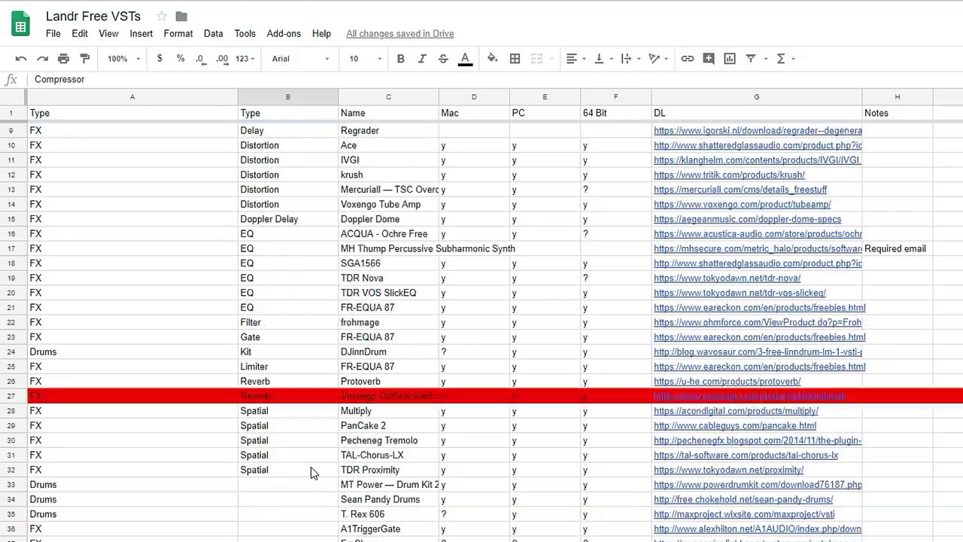
{"action": "scroll", "coordinate": [273, 470], "scroll_direction": "up", "scroll_amount": 5}
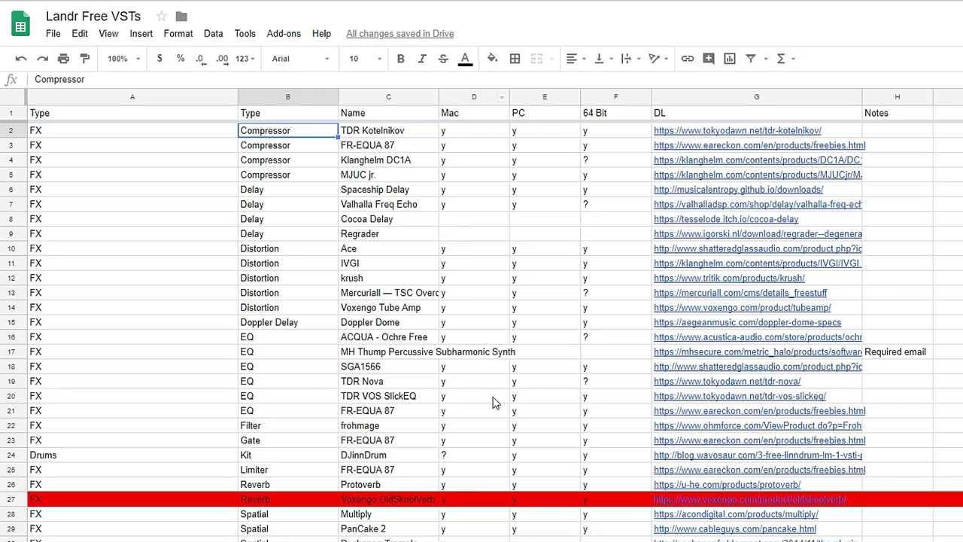
{"action": "left_click", "coordinate": [466, 114]}
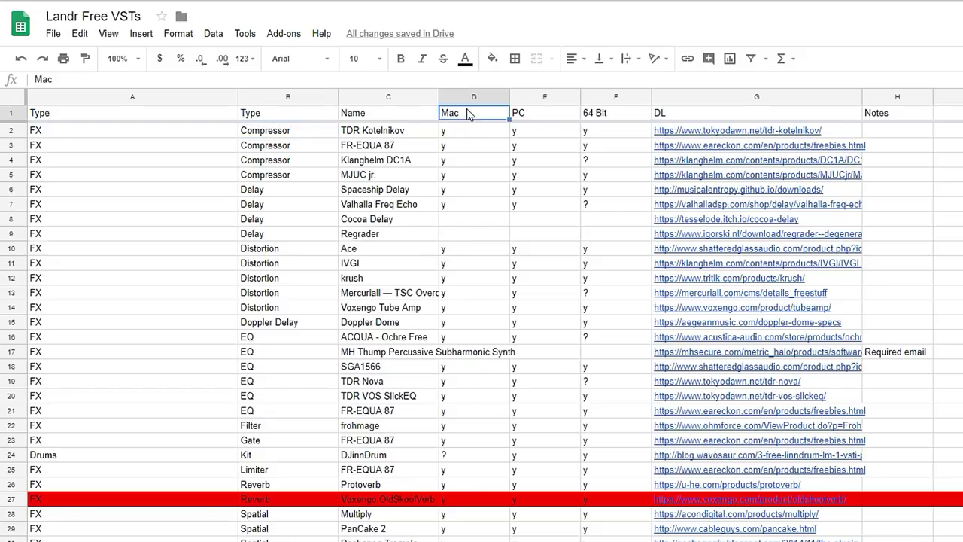
{"action": "left_click", "coordinate": [464, 97]}
{"action": "left_click", "coordinate": [334, 254]}
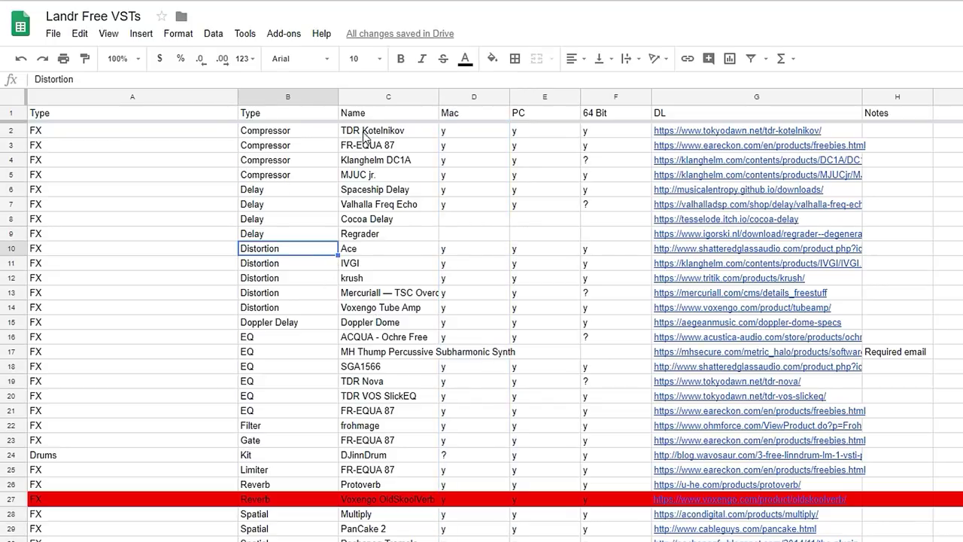
{"action": "left_click", "coordinate": [13, 131]}
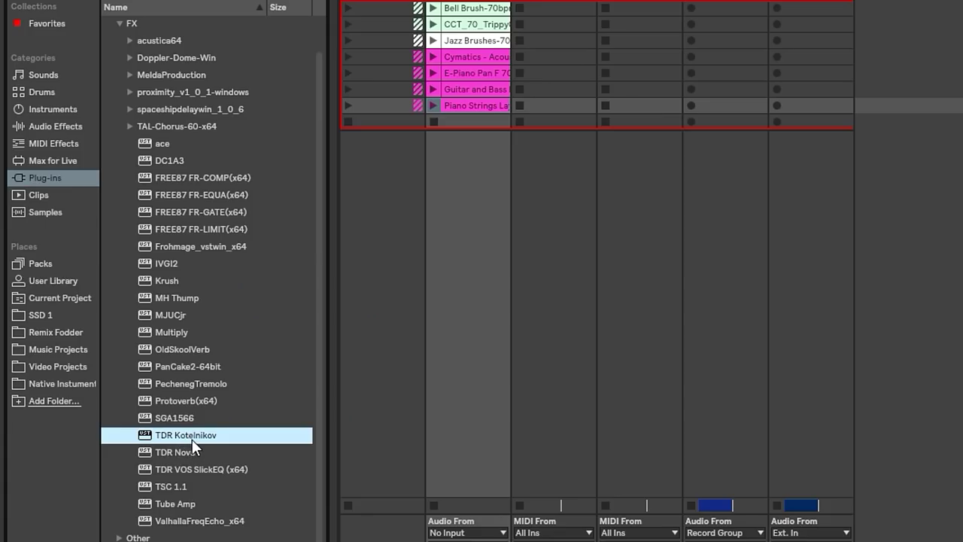
Step: Load TDR Kotelnikov onto Record Group and try threshold -27.8 dB and ratio 2.3:1
{"action": "left_click_drag", "start_coordinate": [194, 438], "coordinate": [380, 4]}
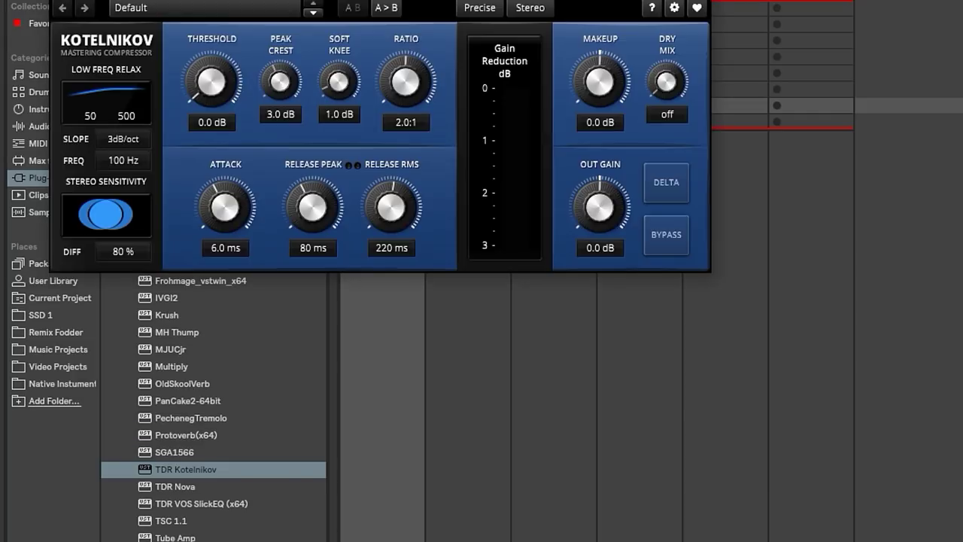
{"action": "left_click_drag", "start_coordinate": [268, 0], "coordinate": [621, 359]}
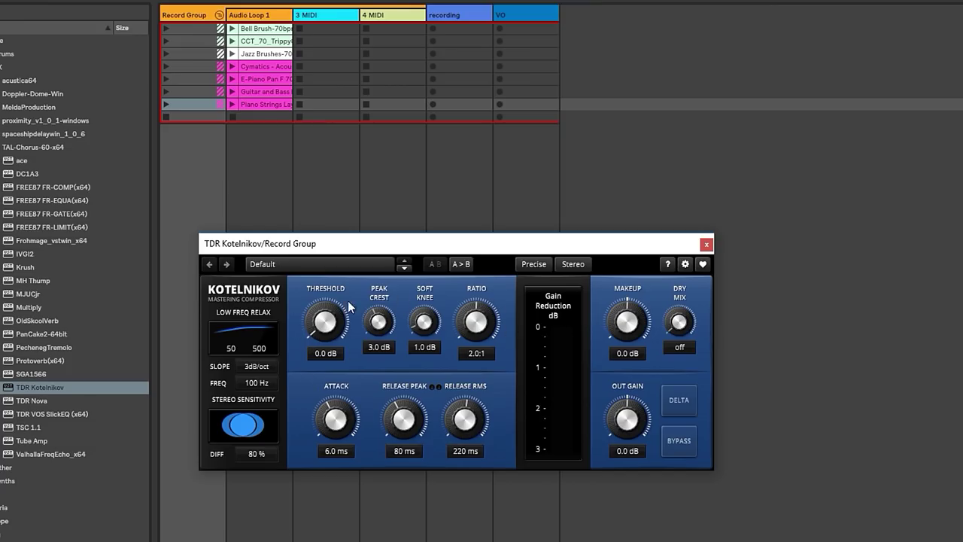
{"action": "left_click_drag", "start_coordinate": [362, 244], "coordinate": [306, 169]}
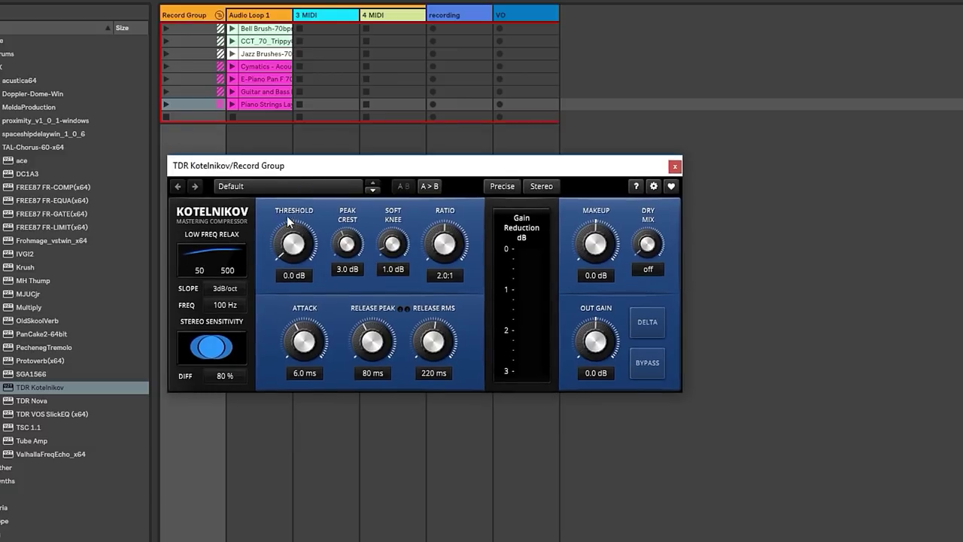
{"action": "left_click_drag", "start_coordinate": [287, 215], "coordinate": [376, 225]}
{"action": "left_click_drag", "start_coordinate": [449, 248], "coordinate": [445, 257]}
Step: Reposition the Kotelnikov window and select the Jazz Brushes clip
{"action": "left_click_drag", "start_coordinate": [413, 168], "coordinate": [489, 287]}
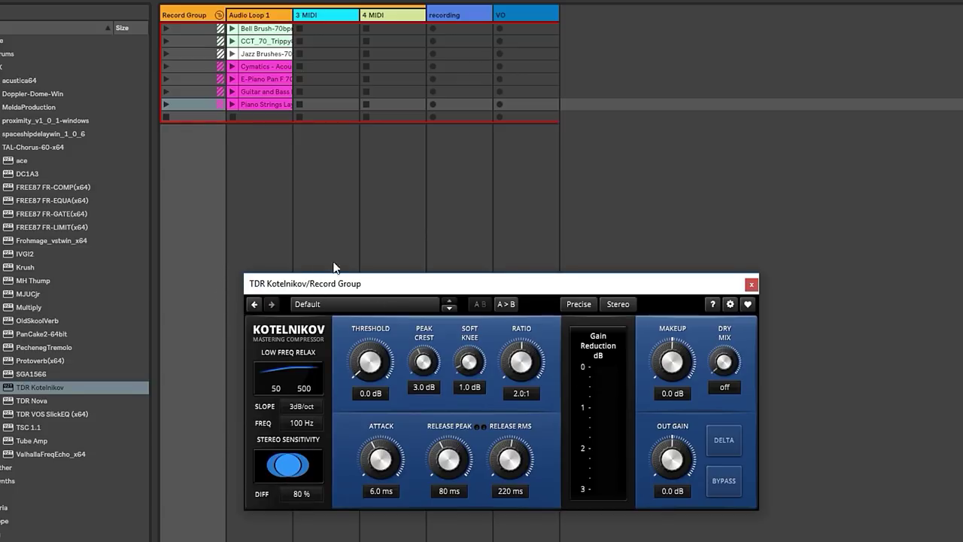
{"action": "left_click_drag", "start_coordinate": [366, 285], "coordinate": [391, 274]}
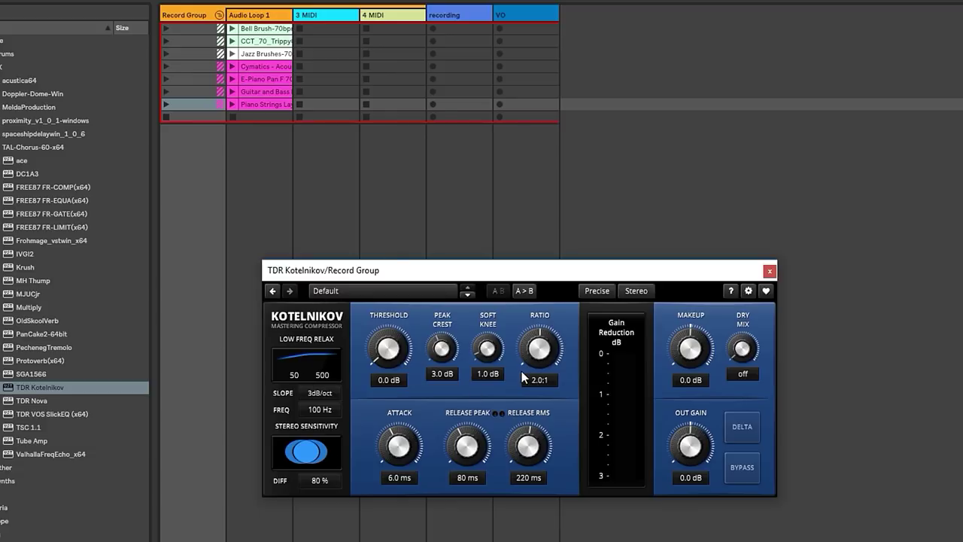
{"action": "left_click_drag", "start_coordinate": [571, 285], "coordinate": [537, 340]}
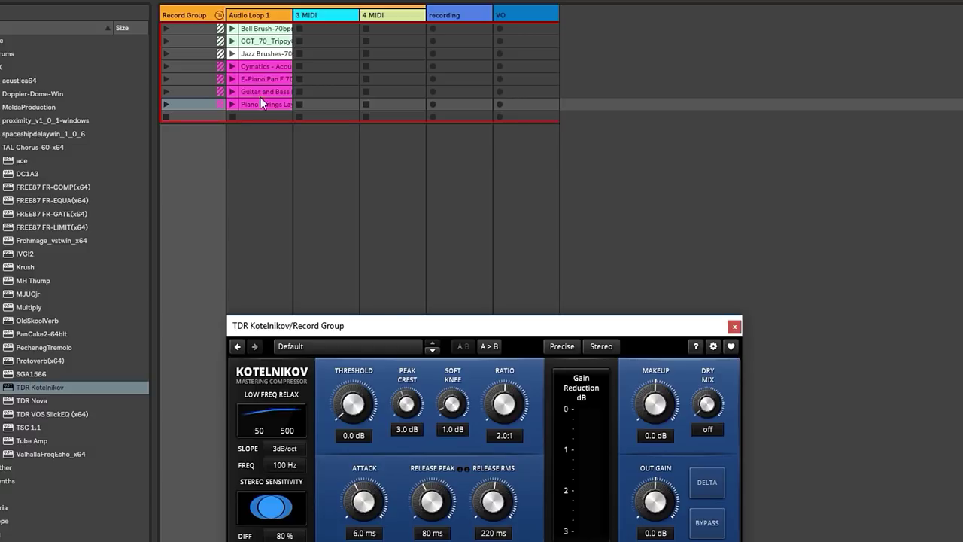
{"action": "left_click_drag", "start_coordinate": [352, 329], "coordinate": [308, 239]}
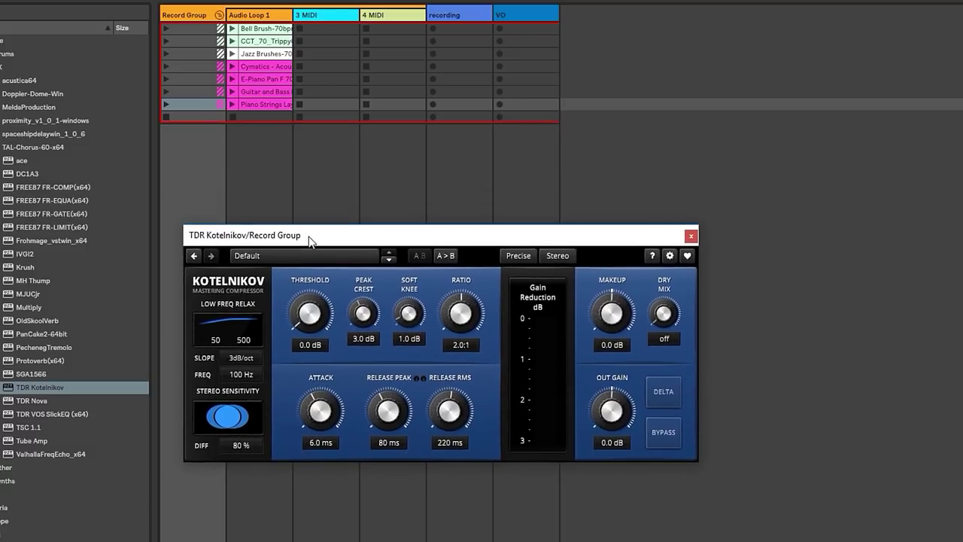
{"action": "left_click", "coordinate": [264, 49]}
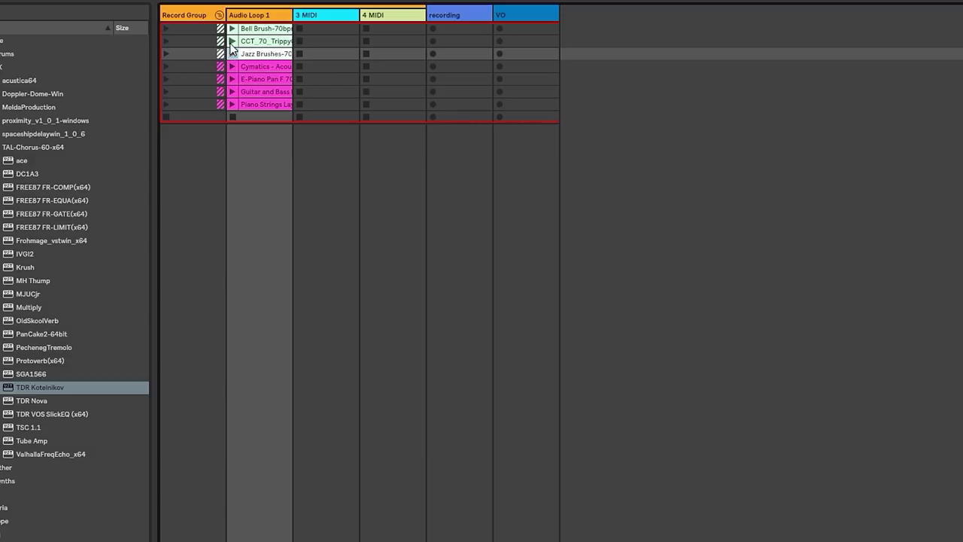
Step: Launch the CCT_70 clip and set Kotelnikov to -18.8 dB threshold and 4.7:1 ratio
{"action": "left_click", "coordinate": [232, 41]}
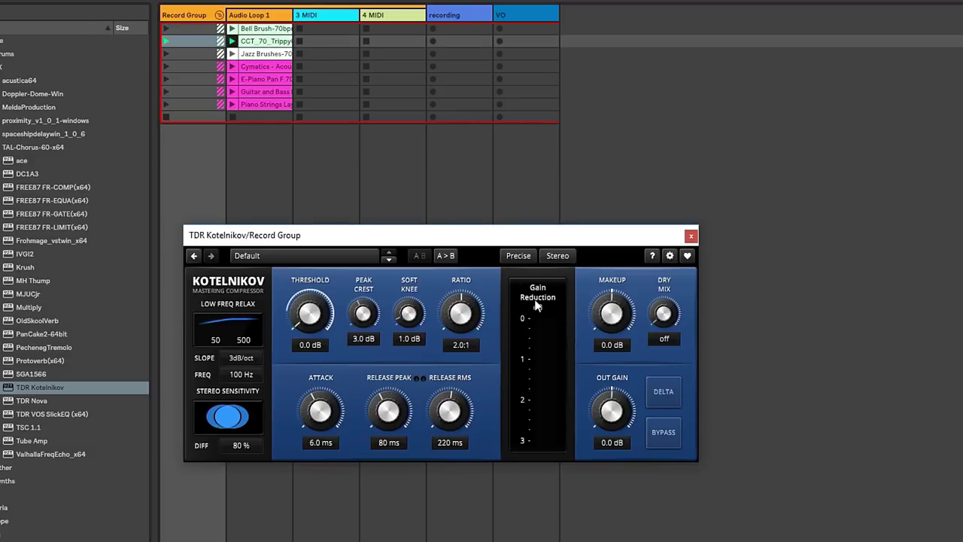
{"action": "mouse_move", "coordinate": [310, 314]}
{"action": "left_mouse_down"}
{"action": "mouse_move", "coordinate": [311, 331]}
{"action": "mouse_move", "coordinate": [322, 314]}
{"action": "left_mouse_up"}
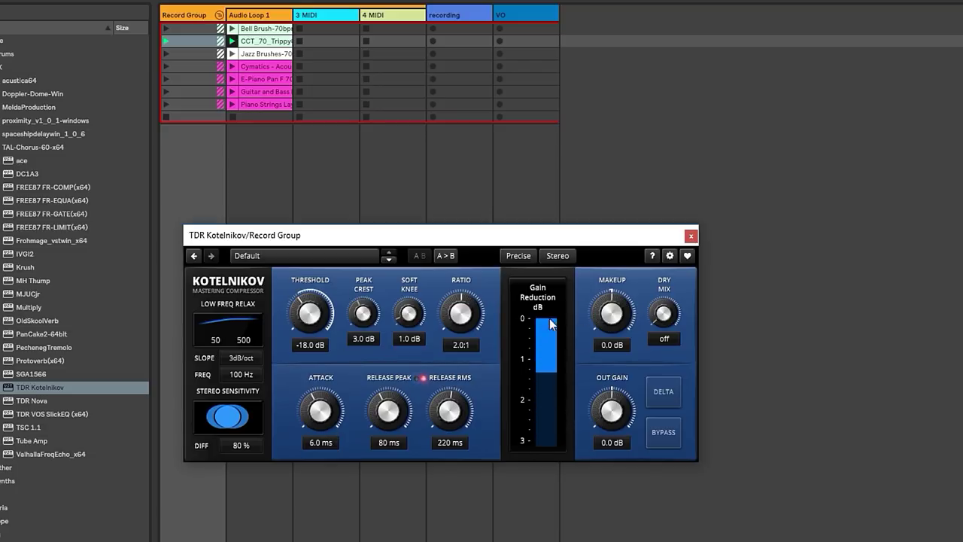
{"action": "left_click_drag", "start_coordinate": [455, 316], "coordinate": [461, 350]}
{"action": "left_click_drag", "start_coordinate": [466, 316], "coordinate": [466, 286]}
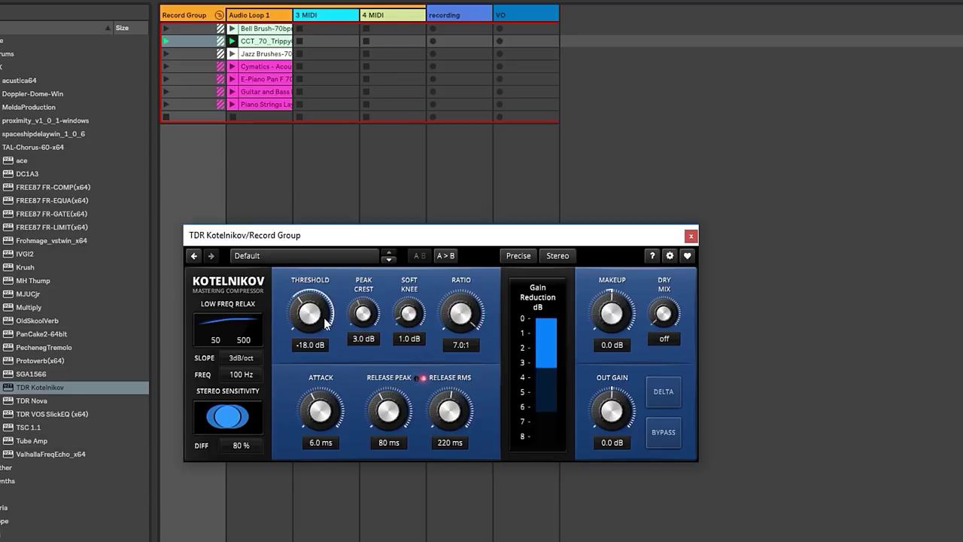
{"action": "mouse_move", "coordinate": [314, 309]}
{"action": "left_mouse_down"}
{"action": "mouse_move", "coordinate": [315, 336]}
{"action": "mouse_move", "coordinate": [316, 273]}
{"action": "mouse_move", "coordinate": [316, 291]}
{"action": "left_mouse_up"}
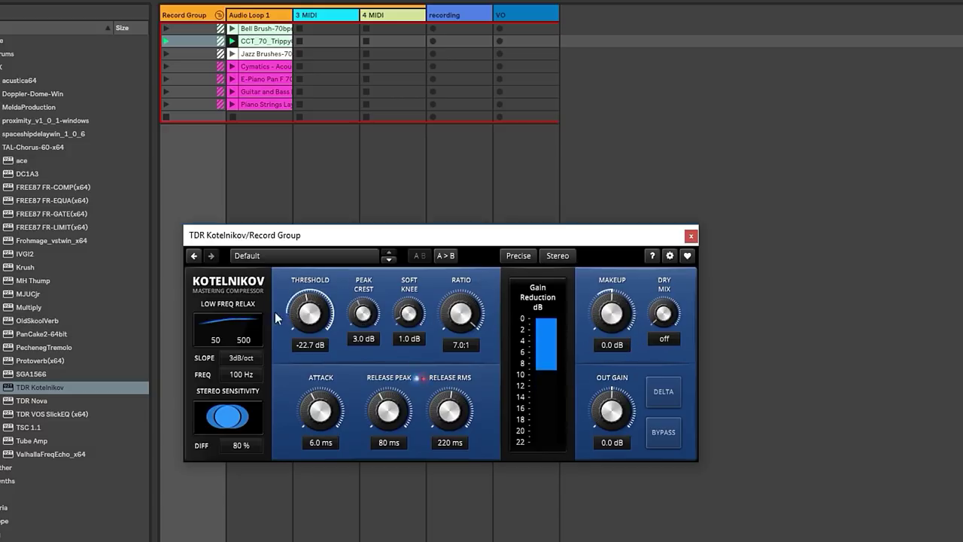
{"action": "mouse_move", "coordinate": [310, 301]}
{"action": "left_mouse_down"}
{"action": "mouse_move", "coordinate": [310, 268]}
{"action": "mouse_move", "coordinate": [310, 297]}
{"action": "left_mouse_up"}
{"action": "left_click_drag", "start_coordinate": [461, 314], "coordinate": [461, 321]}
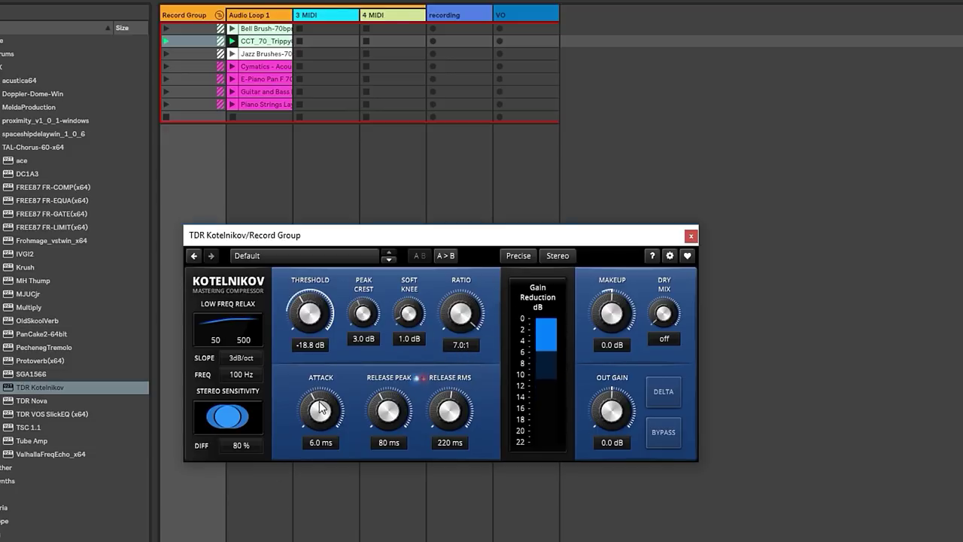
Step: Set Kotelnikov's attack to 18 ms, peak release 133 ms and RMS release 230 ms
{"action": "mouse_move", "coordinate": [322, 407]}
{"action": "left_mouse_down"}
{"action": "mouse_move", "coordinate": [322, 378]}
{"action": "mouse_move", "coordinate": [321, 460]}
{"action": "mouse_move", "coordinate": [312, 421]}
{"action": "left_mouse_up"}
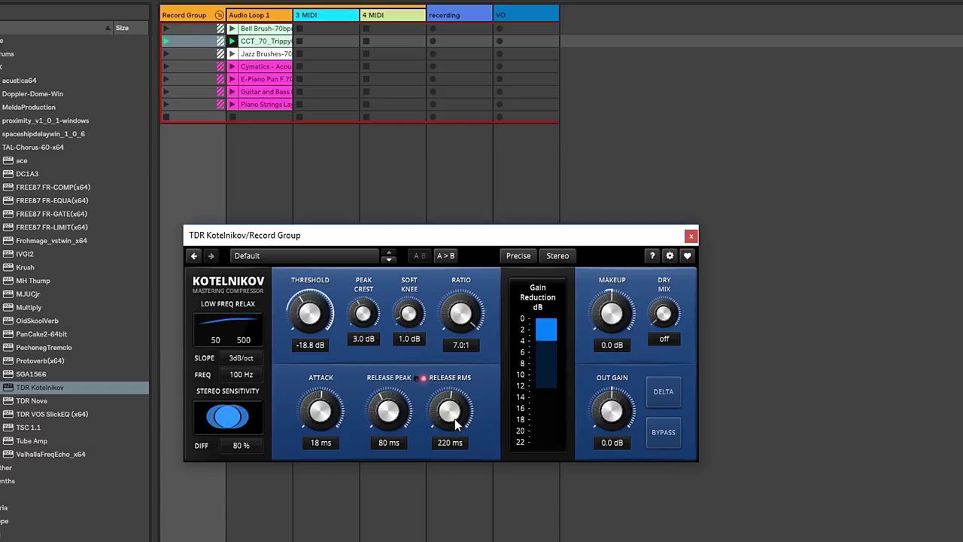
{"action": "left_click_drag", "start_coordinate": [376, 419], "coordinate": [376, 399]}
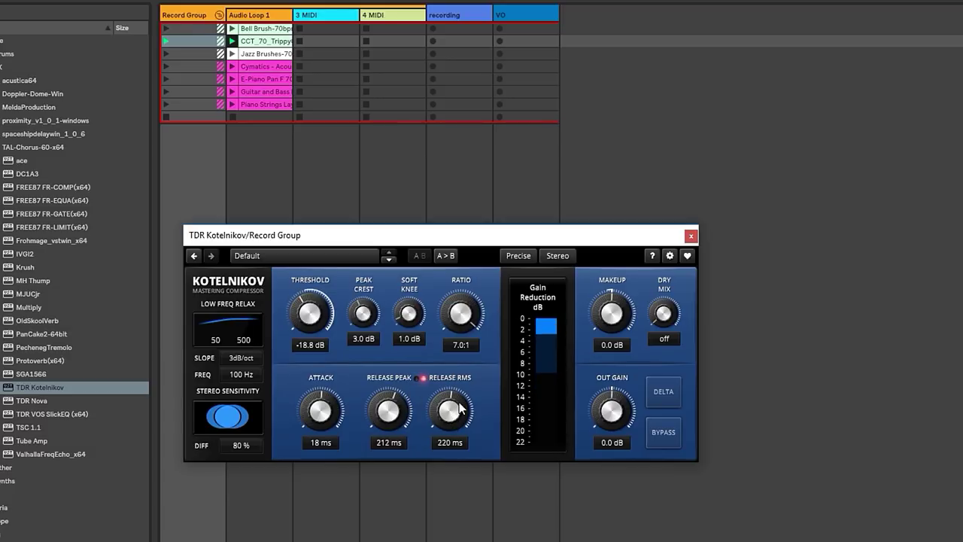
{"action": "left_click_drag", "start_coordinate": [459, 407], "coordinate": [458, 389]}
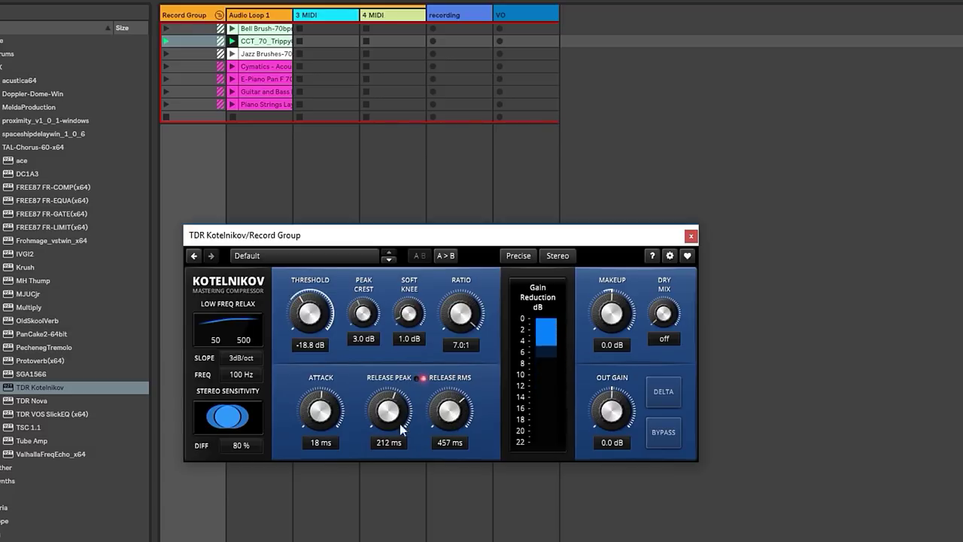
{"action": "mouse_move", "coordinate": [388, 419]}
{"action": "left_mouse_down"}
{"action": "mouse_move", "coordinate": [389, 410]}
{"action": "mouse_move", "coordinate": [388, 433]}
{"action": "left_mouse_up"}
{"action": "left_click_drag", "start_coordinate": [461, 413], "coordinate": [461, 453]}
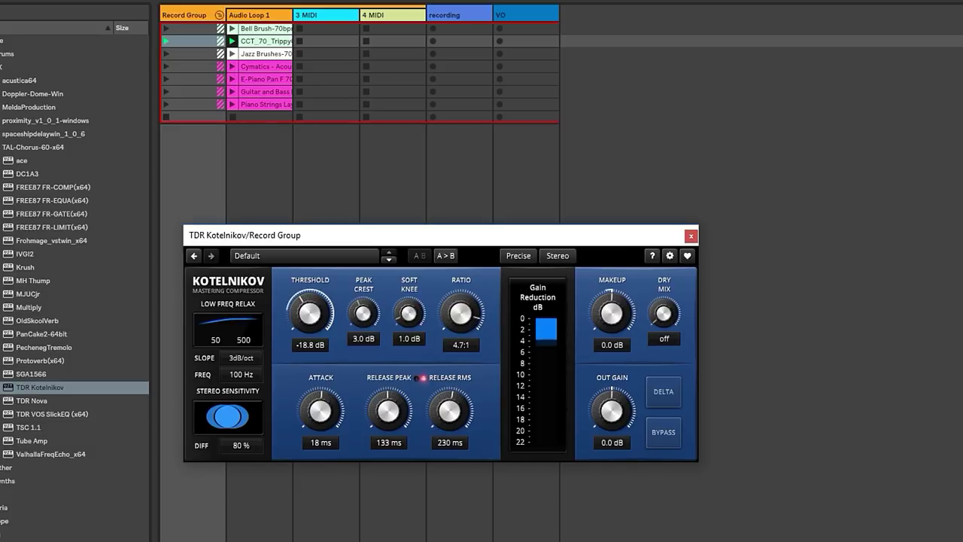
Step: Experiment with Kotelnikov's threshold, dry mix and makeup gain while the loop plays
{"action": "mouse_move", "coordinate": [310, 314]}
{"action": "left_mouse_down"}
{"action": "mouse_move", "coordinate": [310, 299]}
{"action": "mouse_move", "coordinate": [310, 369]}
{"action": "mouse_move", "coordinate": [310, 327]}
{"action": "left_mouse_up"}
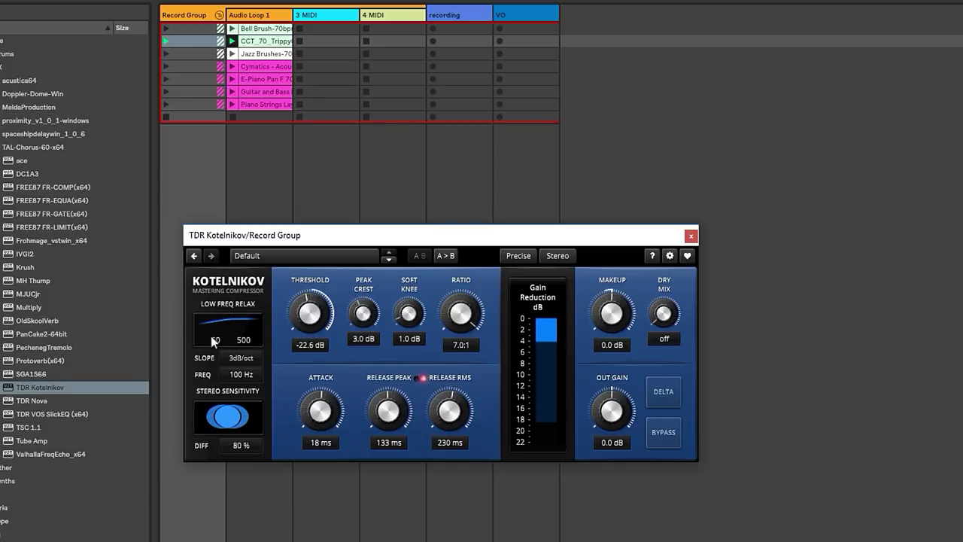
{"action": "left_click_drag", "start_coordinate": [210, 335], "coordinate": [214, 255]}
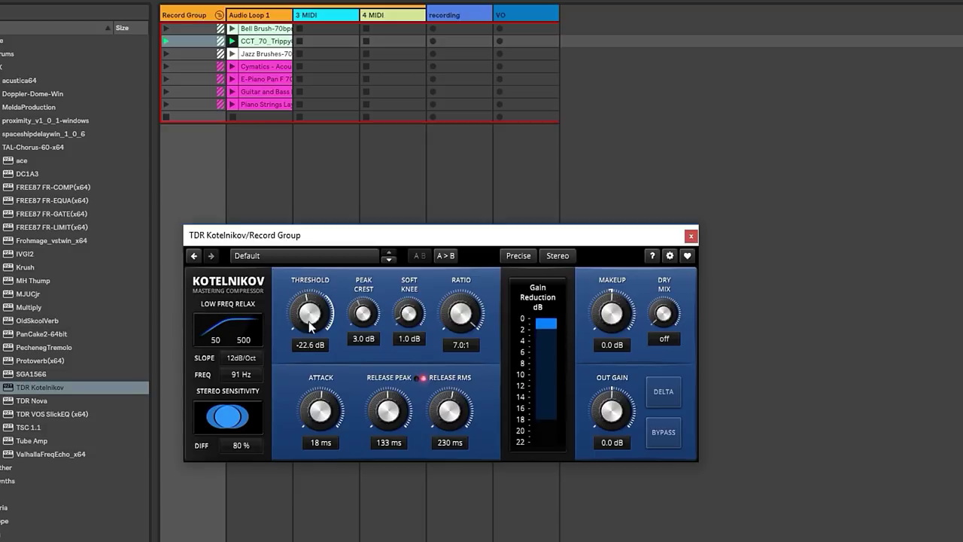
{"action": "left_click_drag", "start_coordinate": [297, 320], "coordinate": [184, 325]}
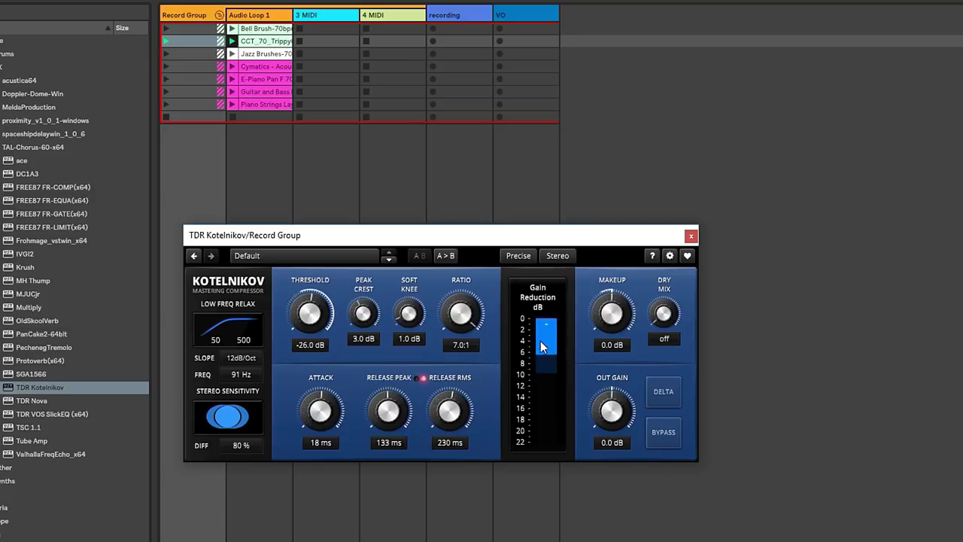
{"action": "mouse_move", "coordinate": [307, 320]}
{"action": "left_mouse_down"}
{"action": "mouse_move", "coordinate": [306, 334]}
{"action": "mouse_move", "coordinate": [316, 311]}
{"action": "left_mouse_up"}
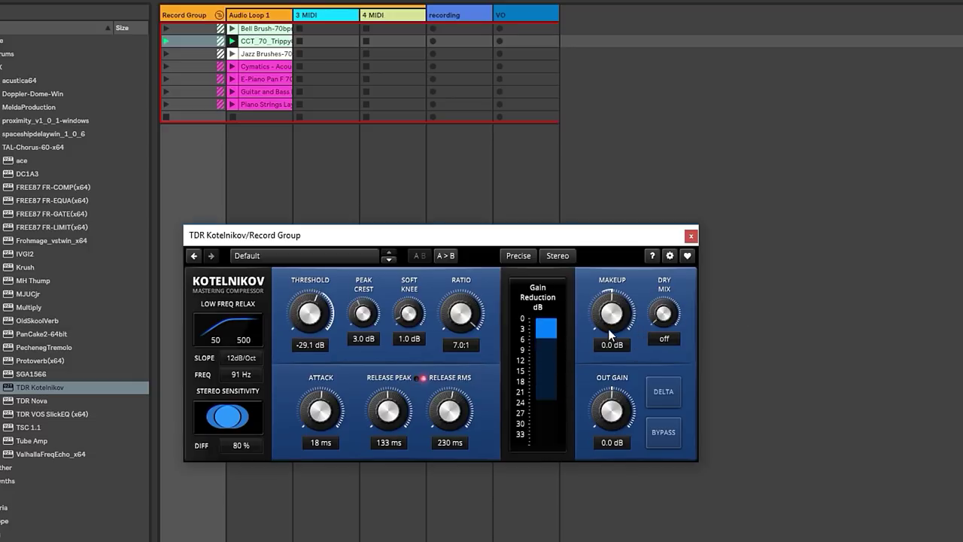
{"action": "left_click_drag", "start_coordinate": [663, 313], "coordinate": [663, 275]}
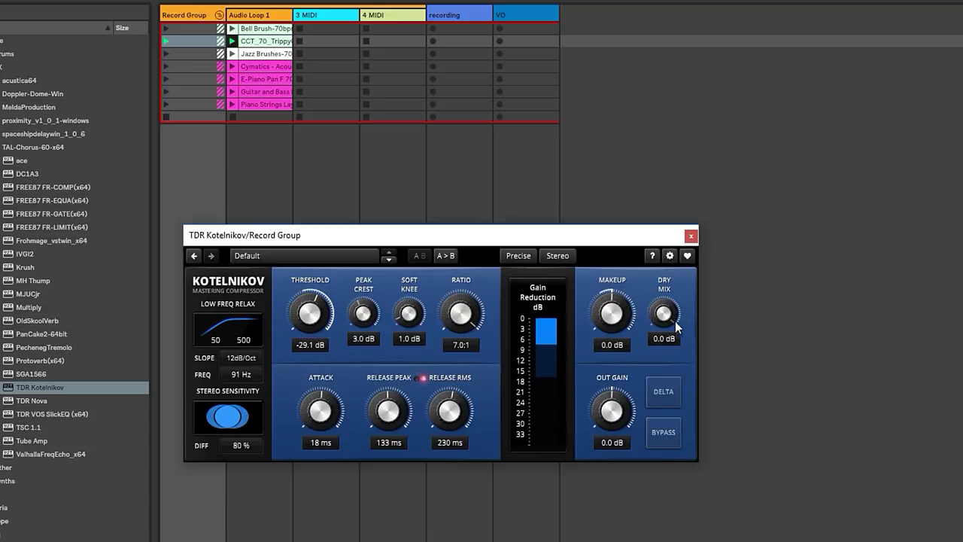
{"action": "left_click_drag", "start_coordinate": [622, 334], "coordinate": [665, 343]}
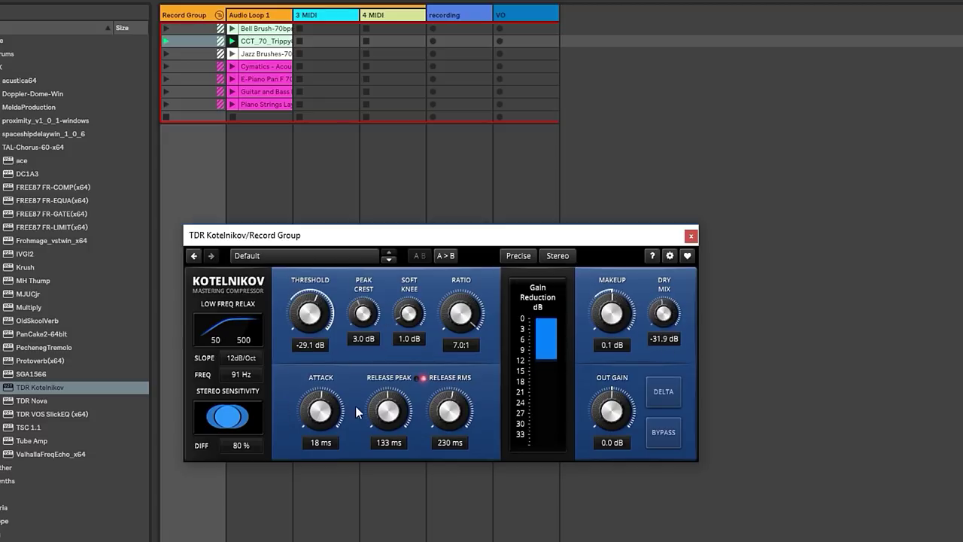
Step: Set attack 86 ms, threshold -50 dB, makeup 13.3 dB, dry mix 0.0 dB, then stop playback
{"action": "left_click_drag", "start_coordinate": [326, 421], "coordinate": [325, 390]}
{"action": "left_click_drag", "start_coordinate": [310, 314], "coordinate": [310, 343]}
{"action": "left_click_drag", "start_coordinate": [611, 316], "coordinate": [612, 281]}
{"action": "left_click_drag", "start_coordinate": [663, 312], "coordinate": [663, 290]}
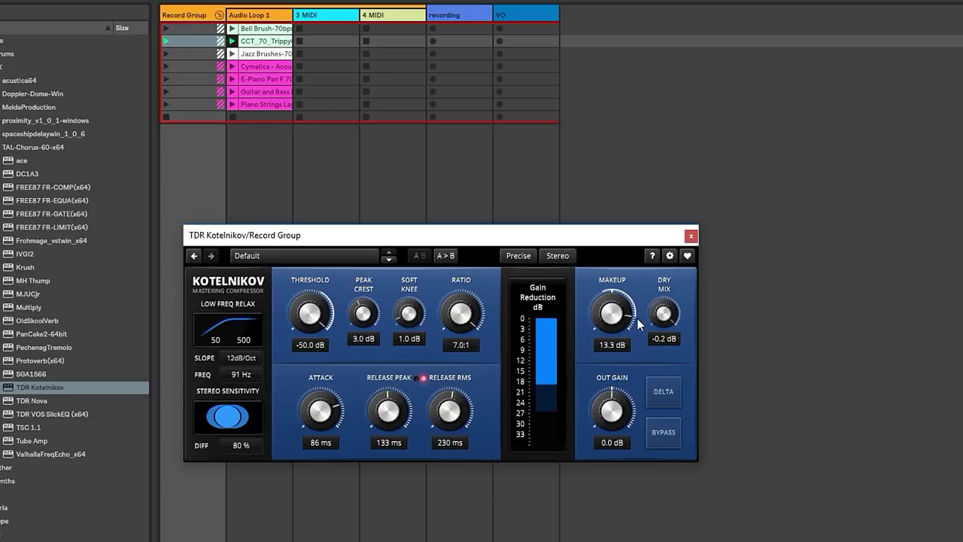
{"action": "left_click_drag", "start_coordinate": [663, 318], "coordinate": [662, 310]}
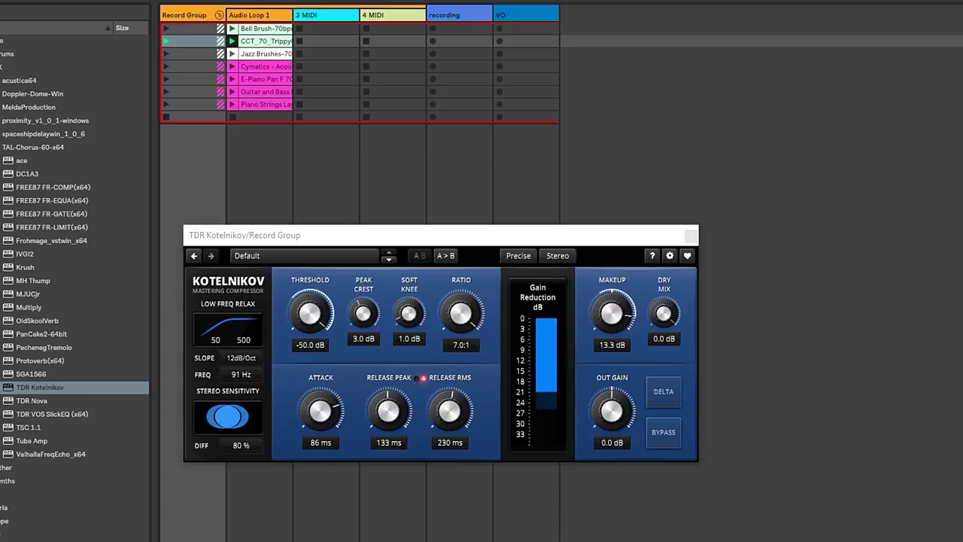
{"action": "key", "text": "space"}
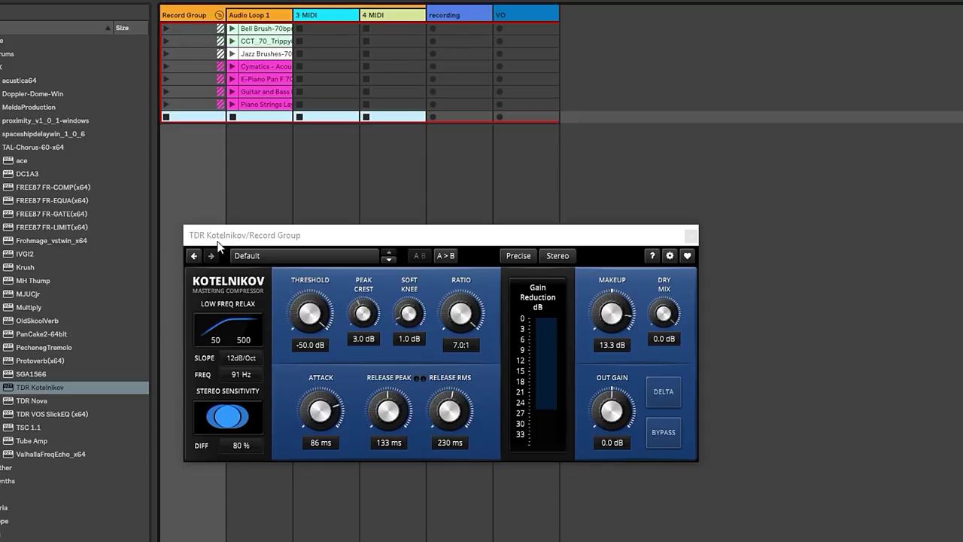
Step: Launch the loop, switch off FR-COMP 87's limiter, and set threshold near -33 dB, make up 50 dB
{"action": "left_click", "coordinate": [261, 239]}
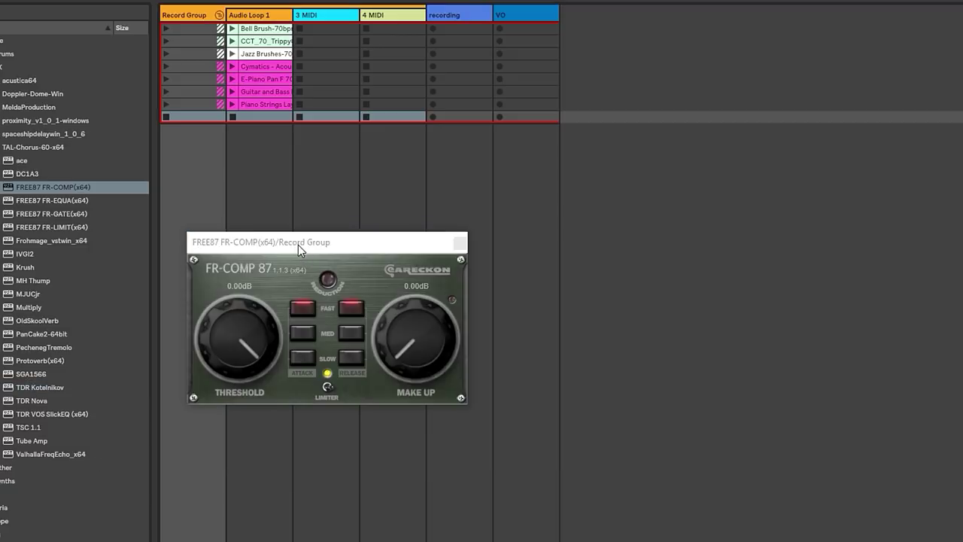
{"action": "left_click_drag", "start_coordinate": [297, 245], "coordinate": [371, 253]}
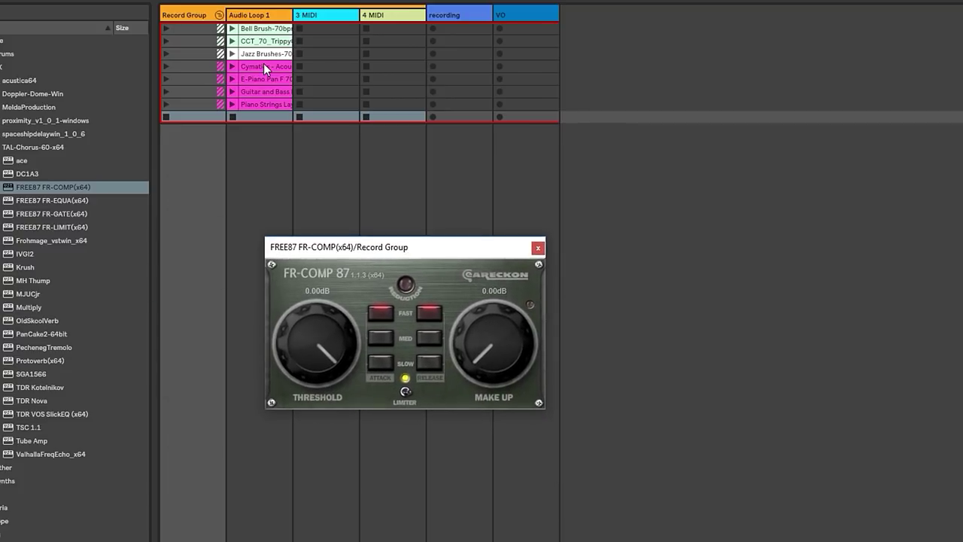
{"action": "left_click", "coordinate": [231, 41]}
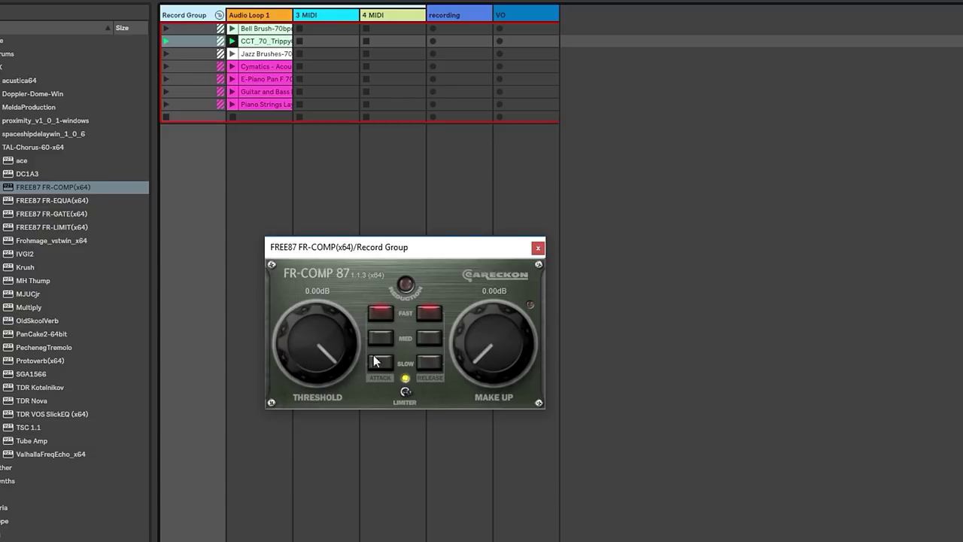
{"action": "left_click", "coordinate": [404, 392]}
{"action": "left_click_drag", "start_coordinate": [294, 328], "coordinate": [305, 411]}
{"action": "left_click_drag", "start_coordinate": [480, 359], "coordinate": [491, 199]}
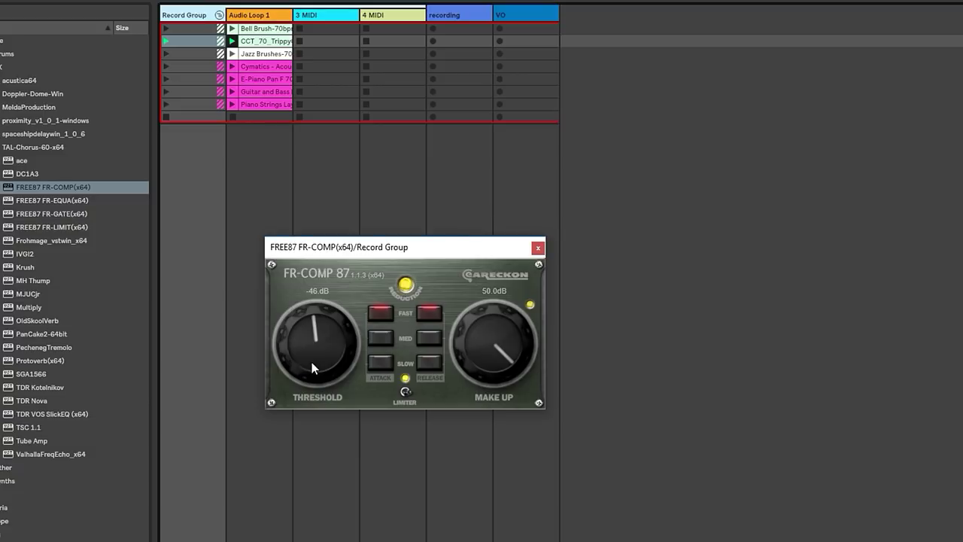
{"action": "left_click_drag", "start_coordinate": [312, 362], "coordinate": [325, 337]}
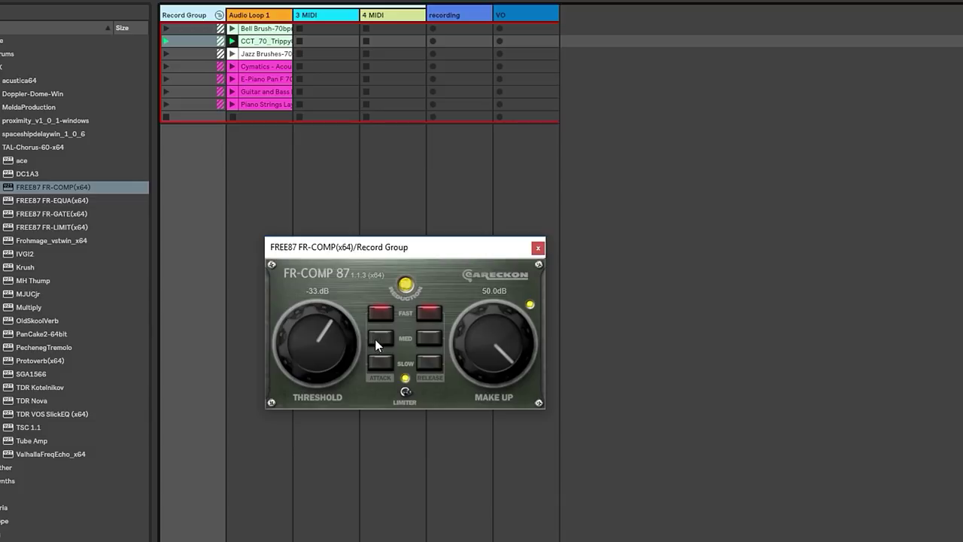
Step: Audition fast and slow release and medium attack on FR-COMP 87, then move its window
{"action": "left_click", "coordinate": [432, 310]}
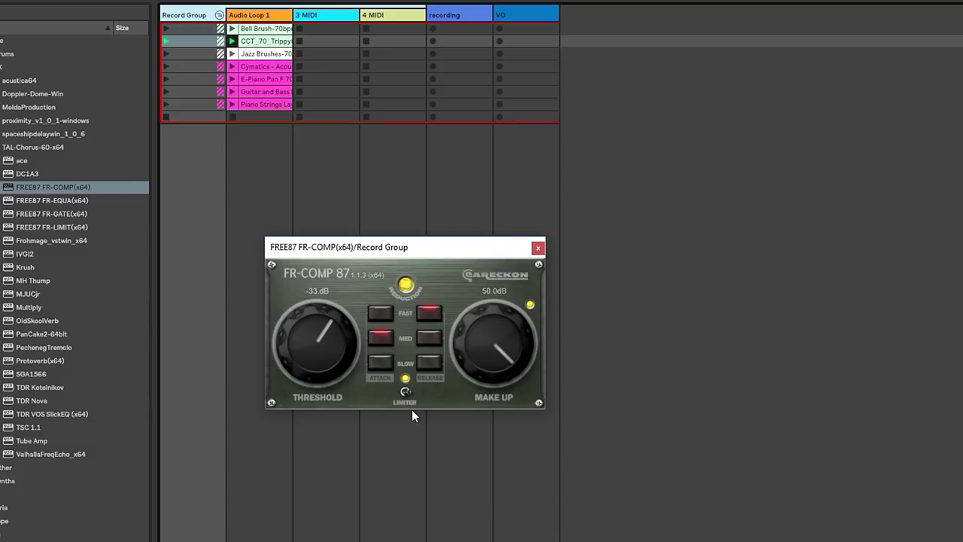
{"action": "left_click", "coordinate": [428, 364]}
{"action": "left_click", "coordinate": [380, 337]}
{"action": "left_click", "coordinate": [432, 312]}
{"action": "left_click", "coordinate": [381, 340]}
{"action": "left_click_drag", "start_coordinate": [419, 247], "coordinate": [406, 336]}
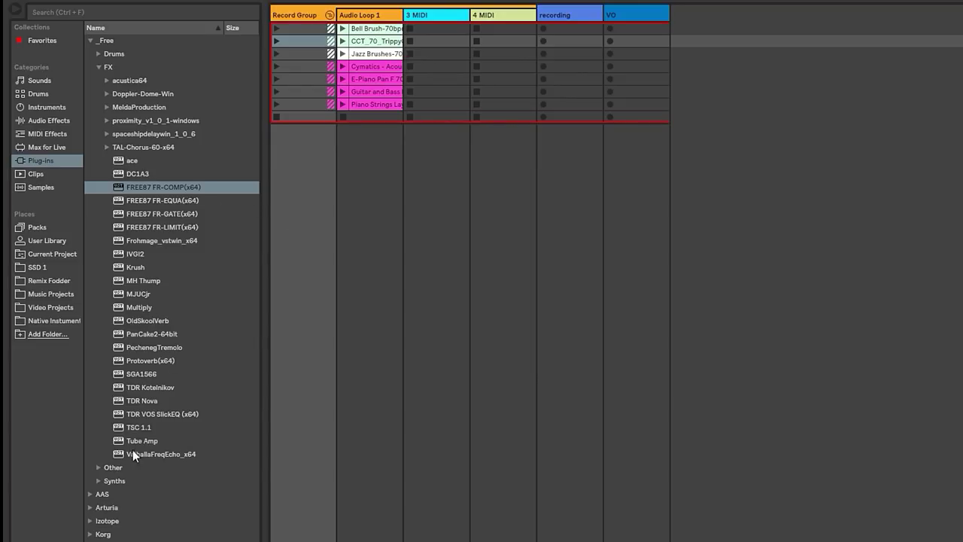
Step: Load Klanghelm DC1A3 onto Record Group from the browser and position its window
{"action": "key", "text": "Up"}
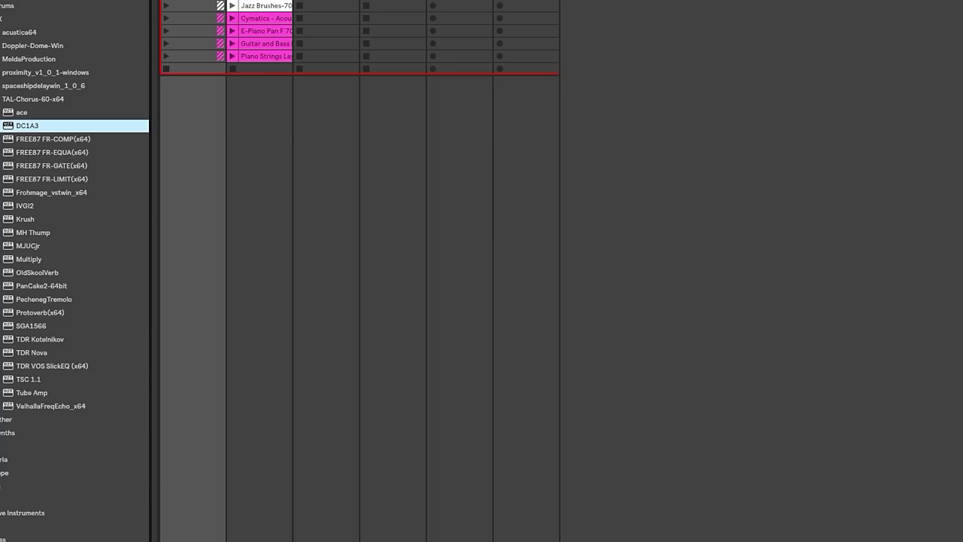
{"action": "key", "text": "Return"}
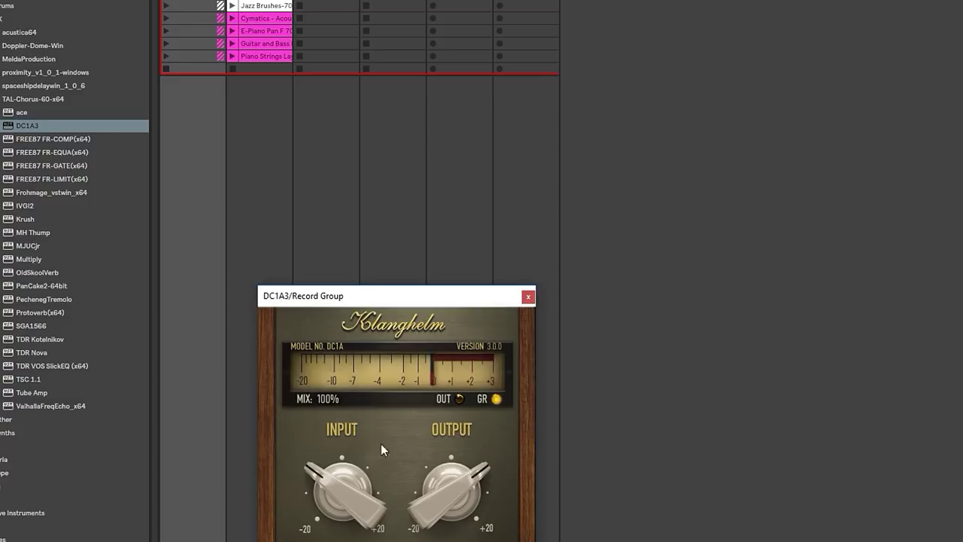
{"action": "left_click_drag", "start_coordinate": [420, 296], "coordinate": [422, 175]}
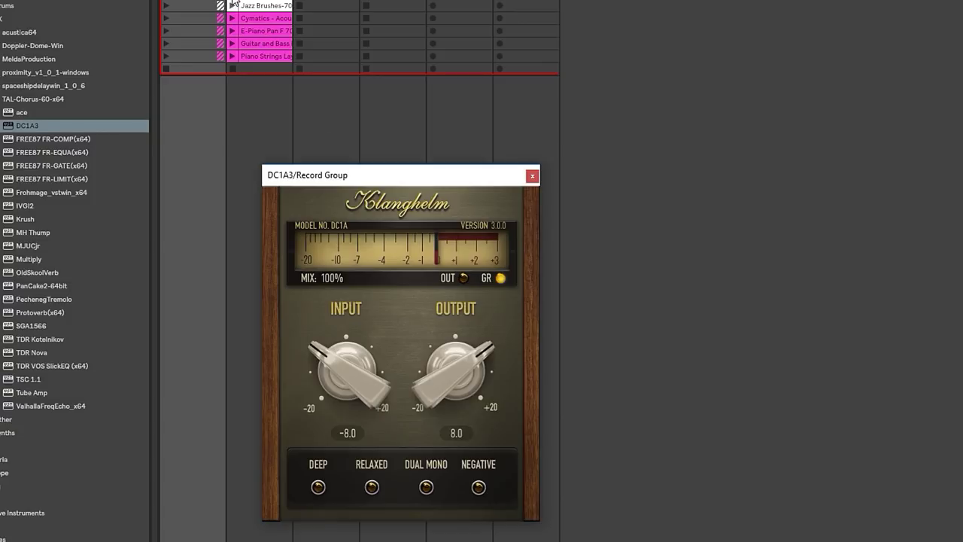
{"action": "left_click_drag", "start_coordinate": [380, 179], "coordinate": [353, 175]}
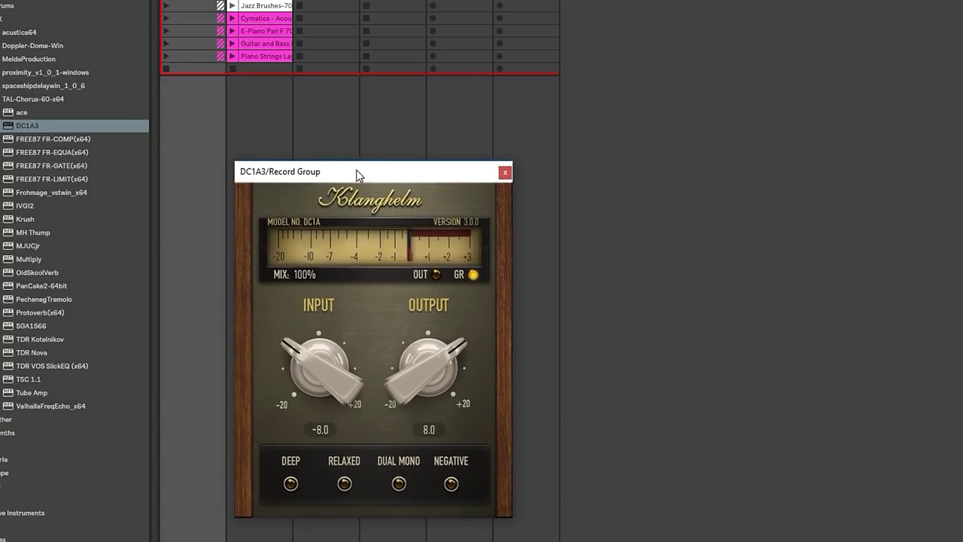
{"action": "left_click", "coordinate": [252, 5]}
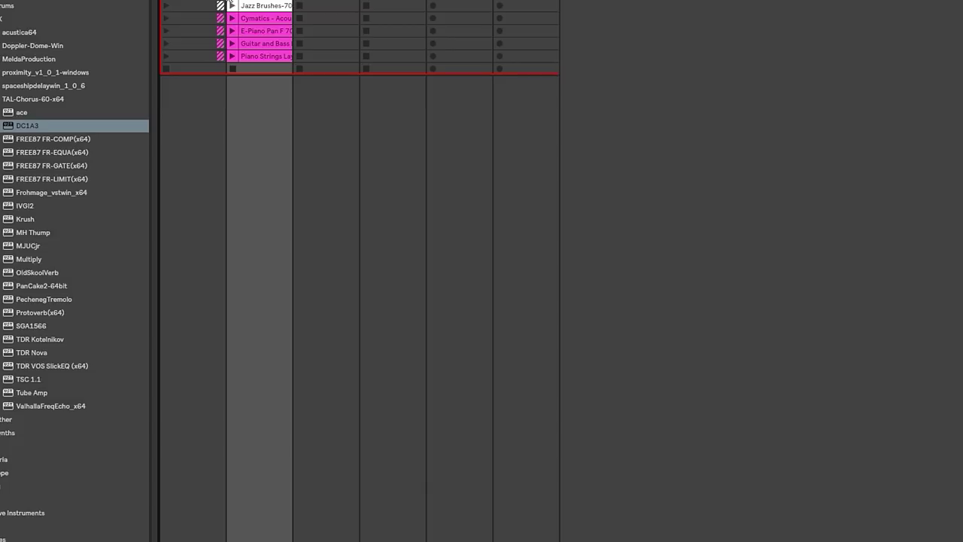
{"action": "key", "text": "Left"}
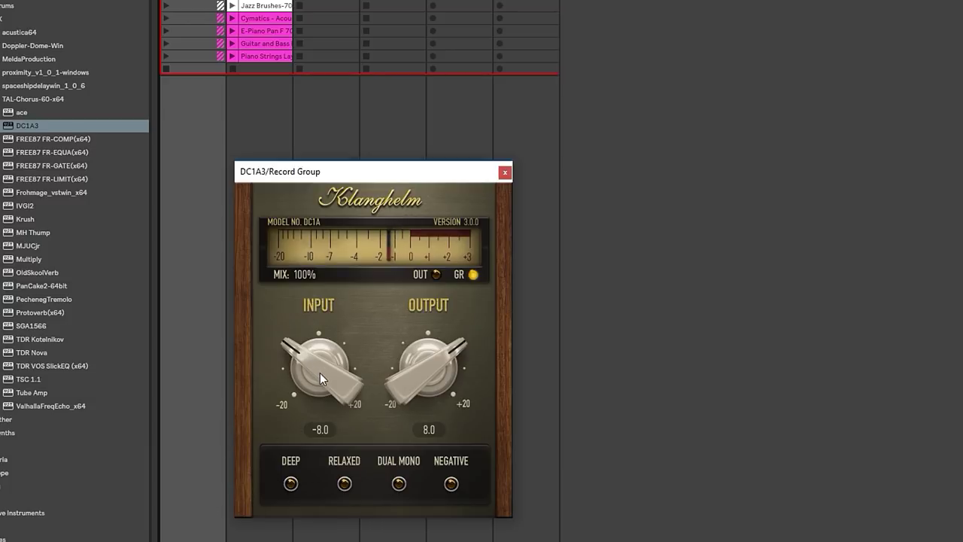
Step: Sweep DC1A3's input for drive, then set input and output both to 20.0
{"action": "left_click_drag", "start_coordinate": [320, 369], "coordinate": [317, 0]}
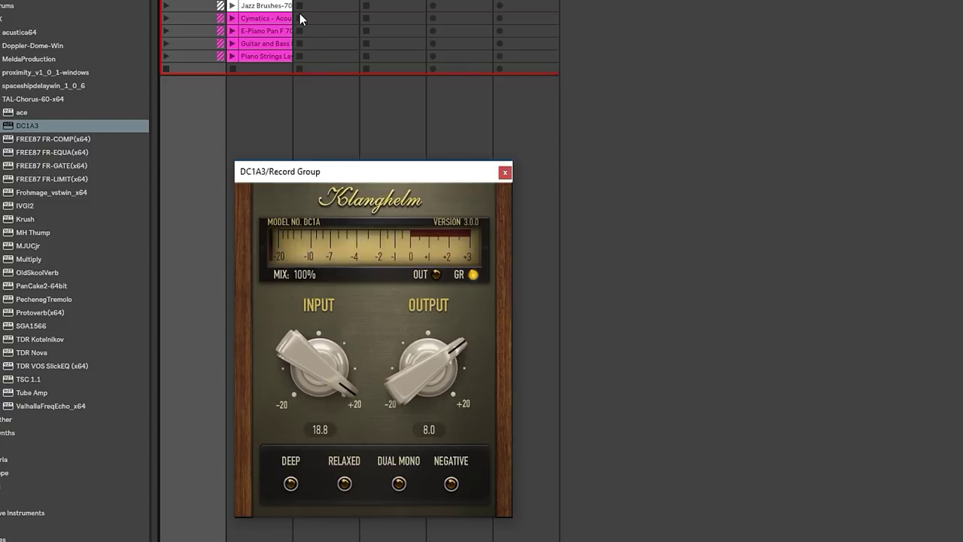
{"action": "left_click_drag", "start_coordinate": [312, 364], "coordinate": [281, 98]}
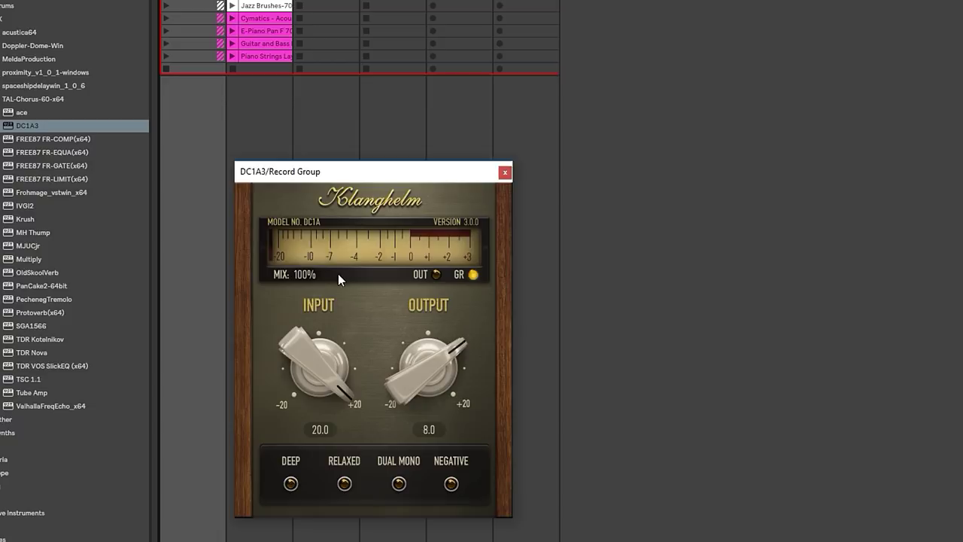
{"action": "left_click_drag", "start_coordinate": [283, 355], "coordinate": [331, 299]}
{"action": "left_click_drag", "start_coordinate": [418, 388], "coordinate": [424, 157]}
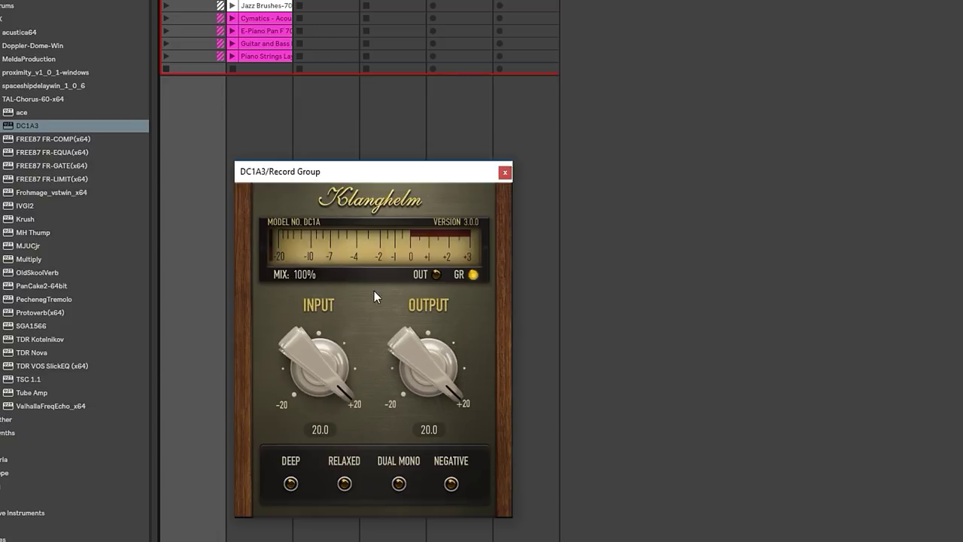
Step: Audition DC1A3's DEEP, RELAXED and NEGATIVE modes on and off
{"action": "left_click", "coordinate": [291, 484]}
{"action": "left_click", "coordinate": [290, 484]}
{"action": "left_click", "coordinate": [345, 484]}
{"action": "left_click", "coordinate": [399, 484]}
{"action": "left_click", "coordinate": [450, 485]}
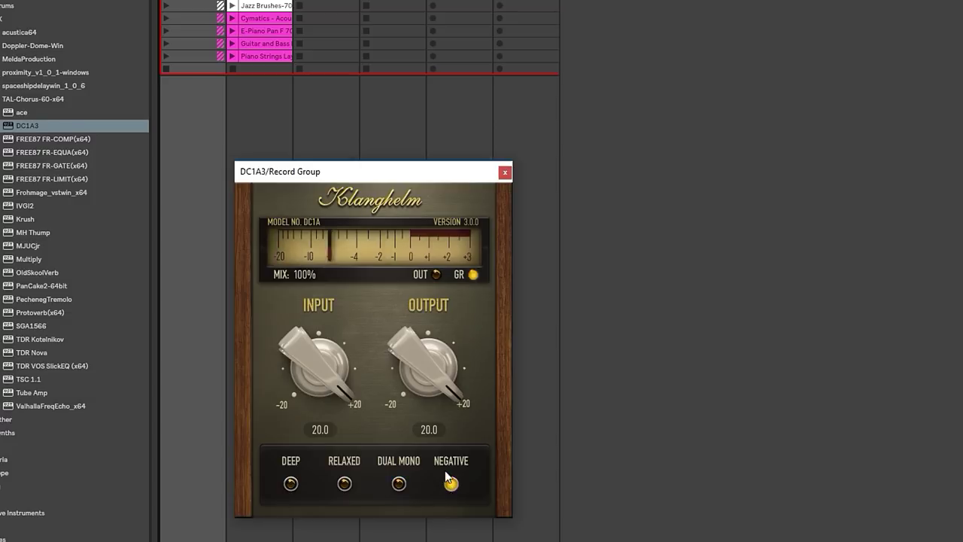
{"action": "left_click", "coordinate": [291, 484]}
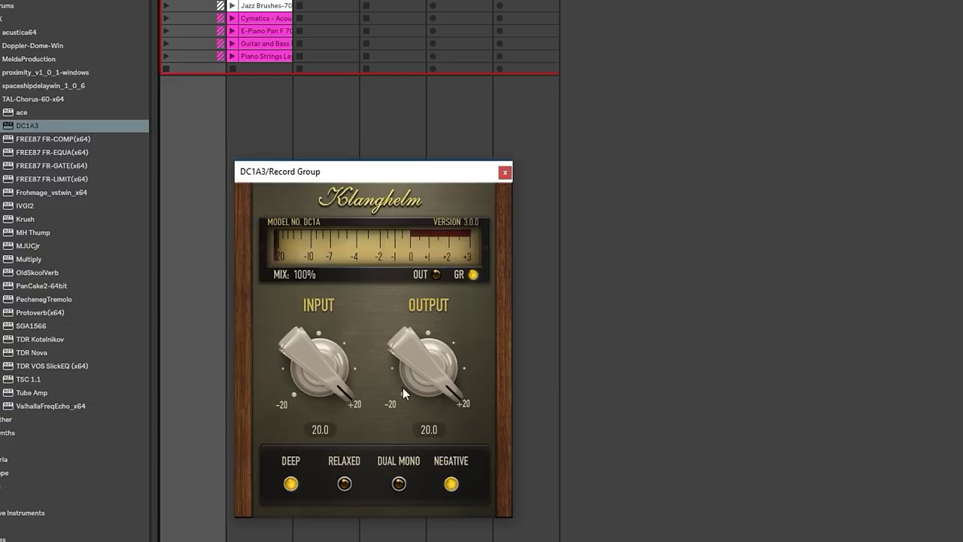
{"action": "left_click", "coordinate": [447, 485]}
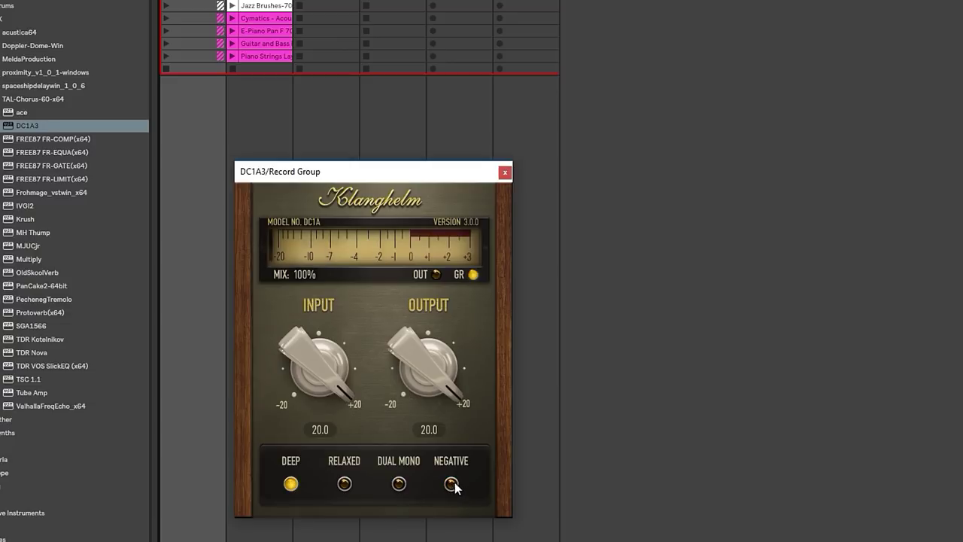
Step: Play Piano Strings, adjust RELAXED and DEEP modes, stop the loop, and close DC1A3
{"action": "left_click", "coordinate": [233, 55]}
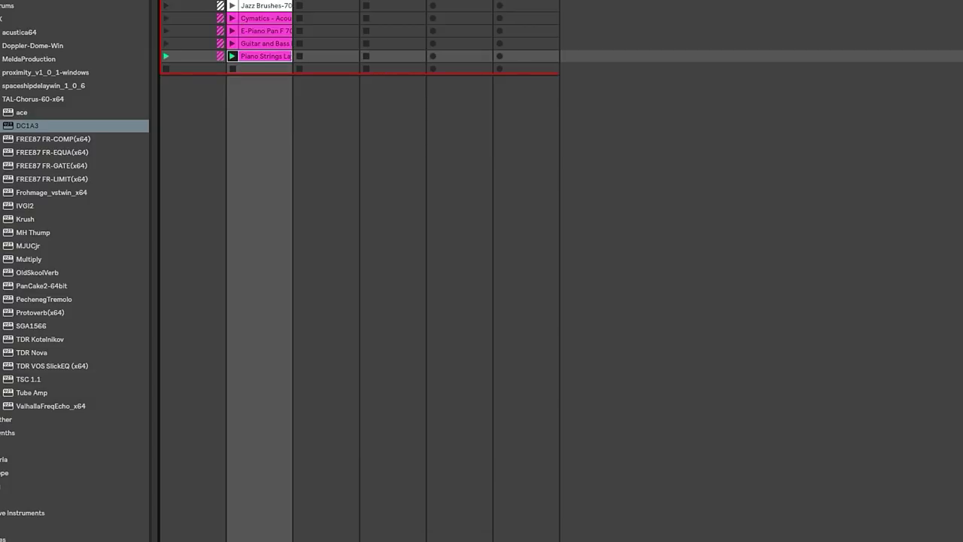
{"action": "key", "text": "ctrl+alt+p"}
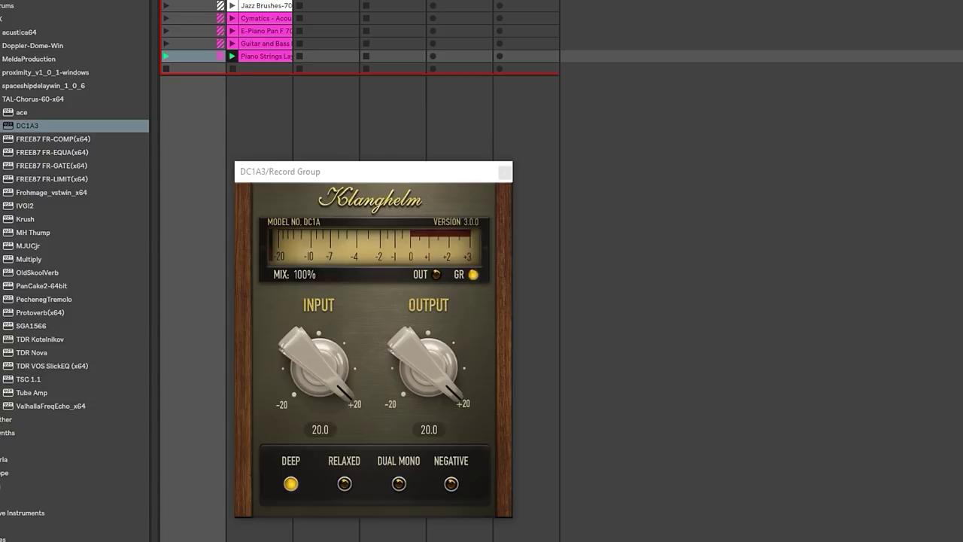
{"action": "left_click", "coordinate": [344, 483]}
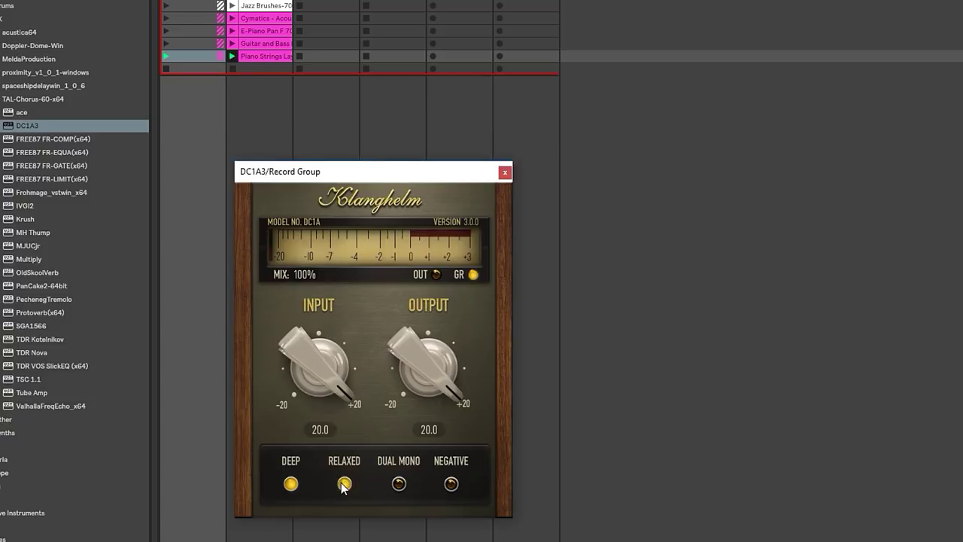
{"action": "left_click", "coordinate": [291, 484]}
{"action": "left_click", "coordinate": [232, 69]}
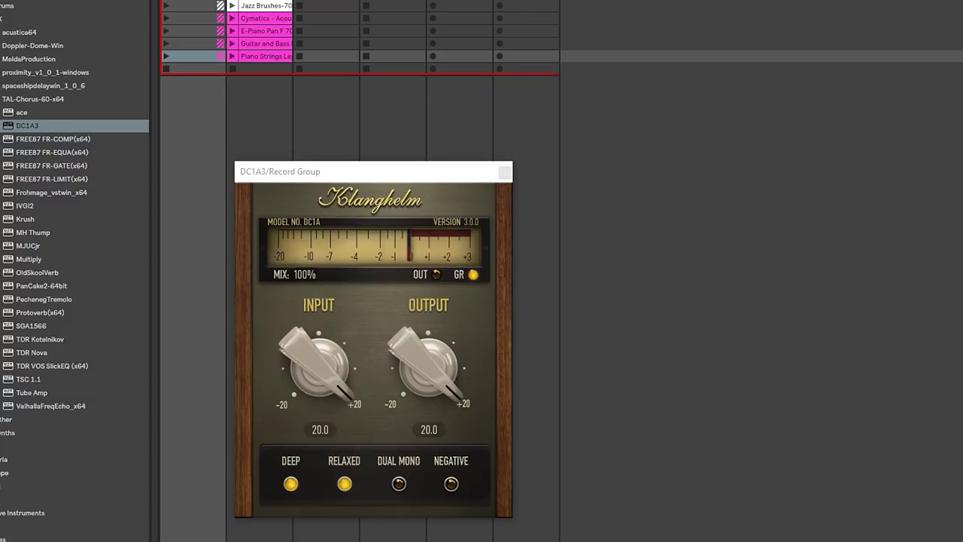
{"action": "key", "text": "ctrl+alt+p"}
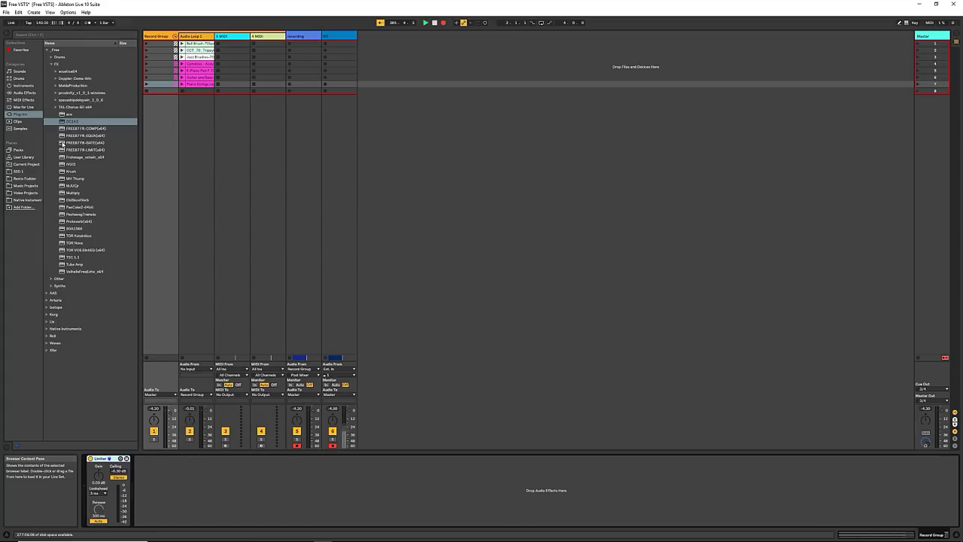
Step: Pick MJUCjr among the plug-ins, load it onto Record Group, and reposition its window
{"action": "left_click", "coordinate": [91, 250]}
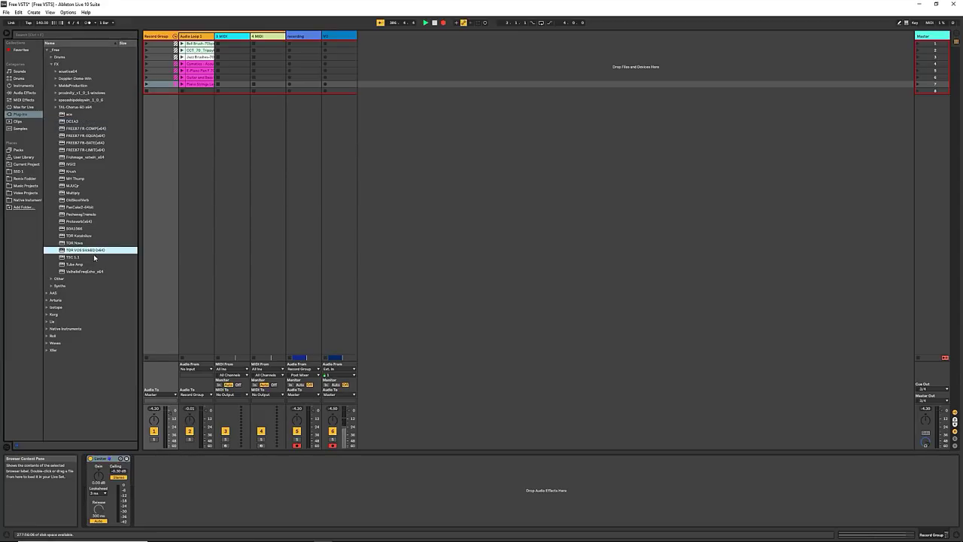
{"action": "left_click", "coordinate": [75, 236]}
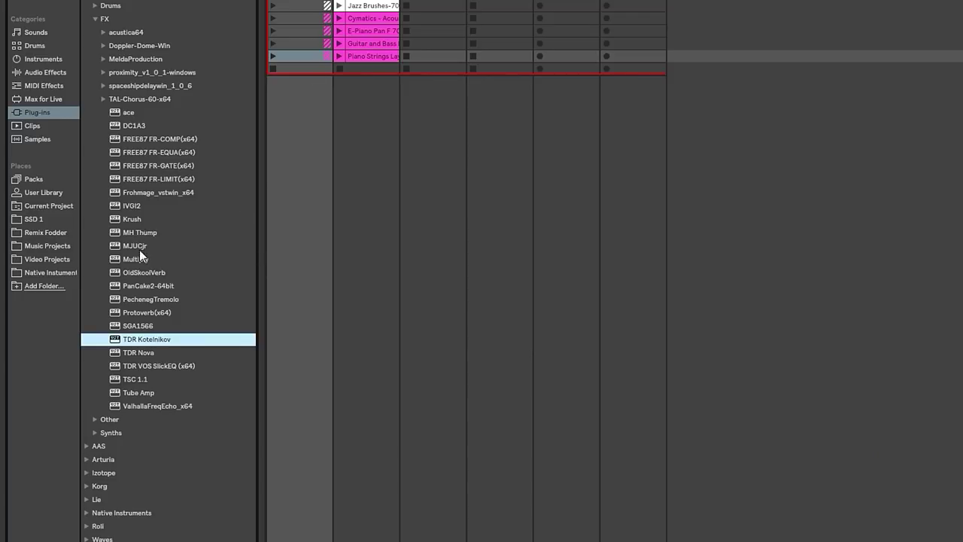
{"action": "left_click", "coordinate": [134, 246]}
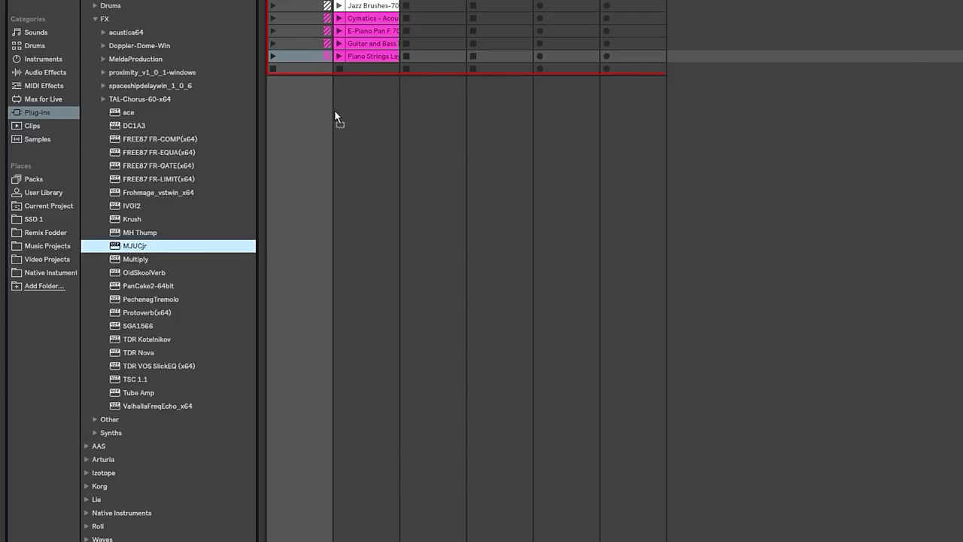
{"action": "left_click_drag", "start_coordinate": [335, 116], "coordinate": [324, 120]}
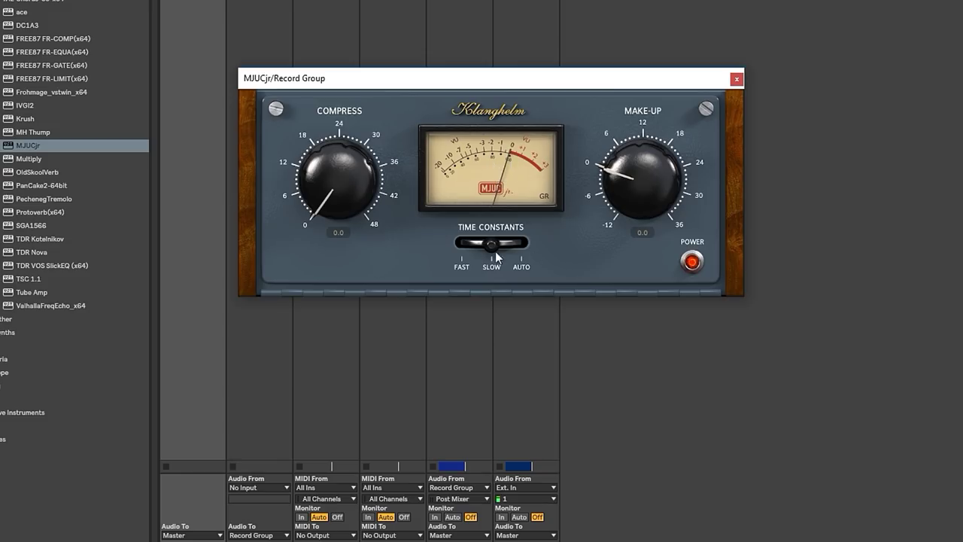
{"action": "left_click_drag", "start_coordinate": [489, 89], "coordinate": [430, 163]}
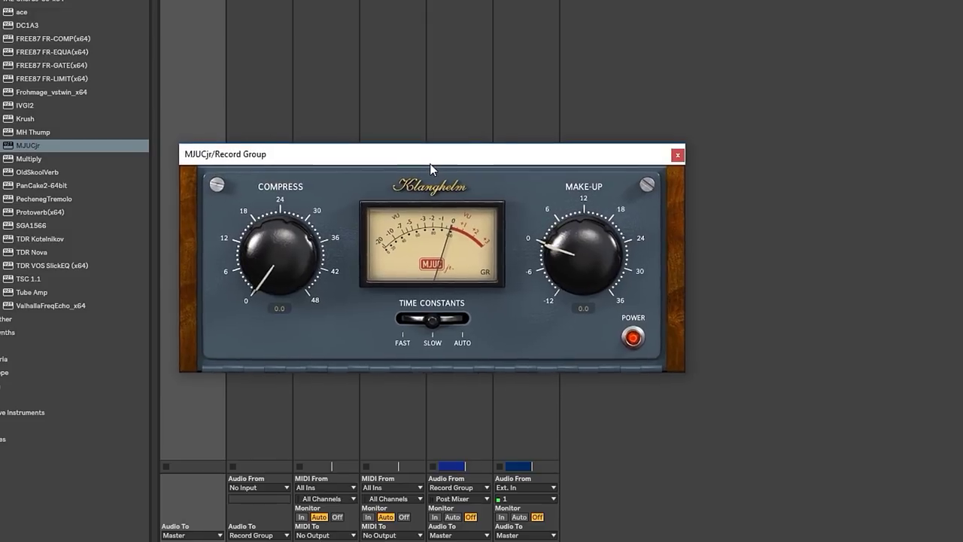
{"action": "left_click_drag", "start_coordinate": [287, 147], "coordinate": [293, 82]}
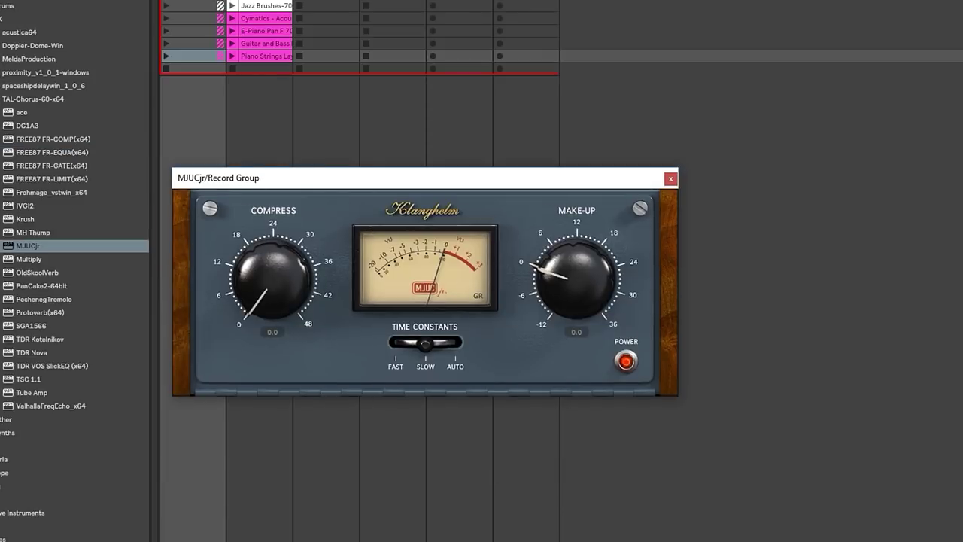
Step: Reopen the MJUCjr window and raise its make-up gain to 36.0
{"action": "left_click", "coordinate": [232, 5]}
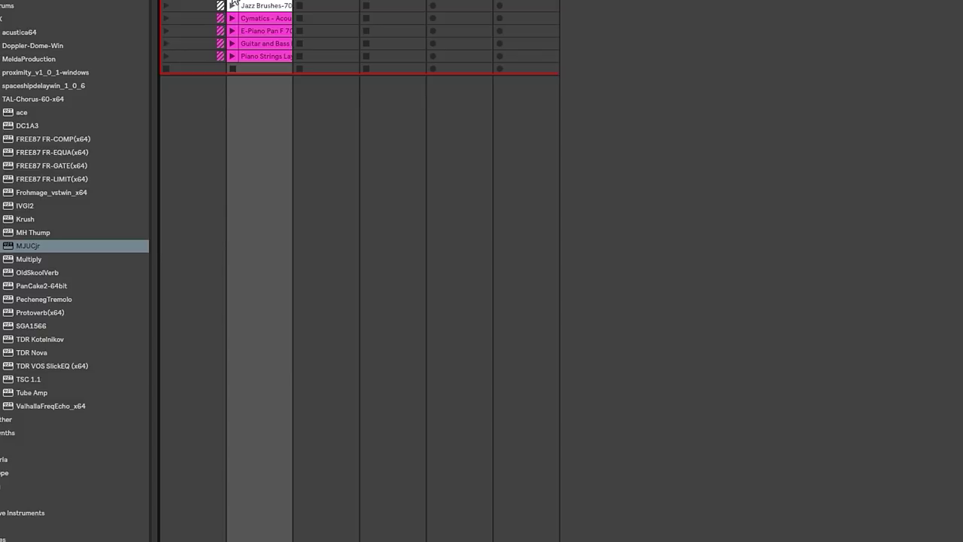
{"action": "left_click", "coordinate": [211, 11]}
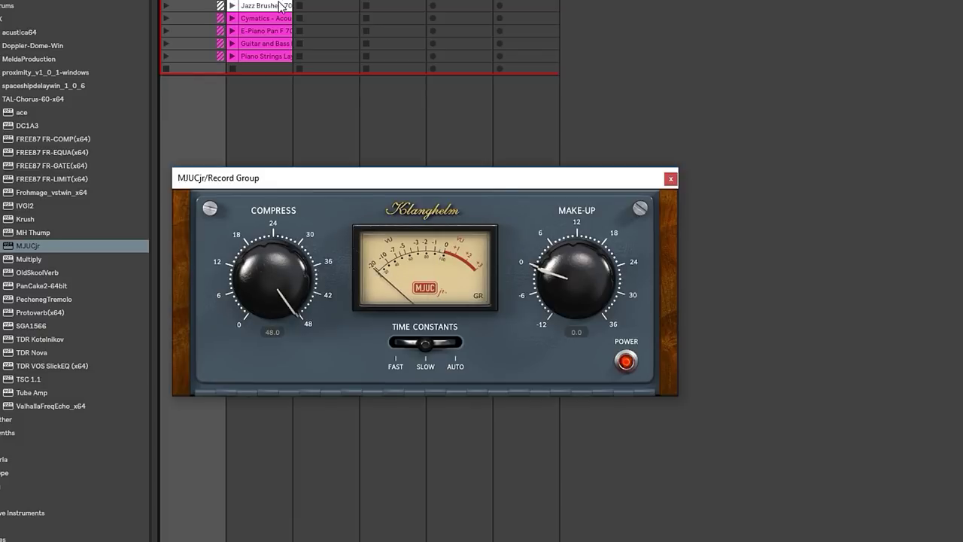
{"action": "left_click_drag", "start_coordinate": [531, 235], "coordinate": [541, 0]}
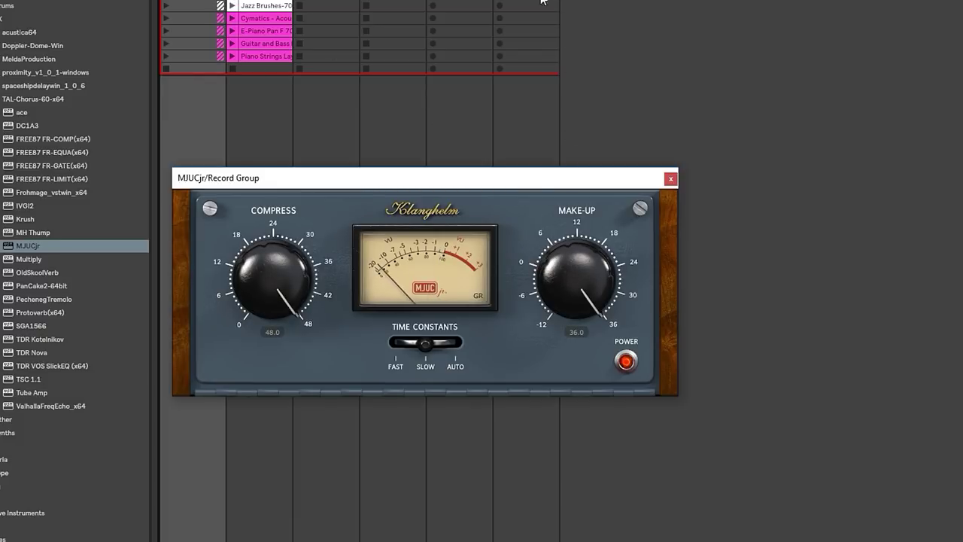
Step: Try MJUCjr's Fast and Auto time constants, then settle back on Slow
{"action": "left_click", "coordinate": [391, 346]}
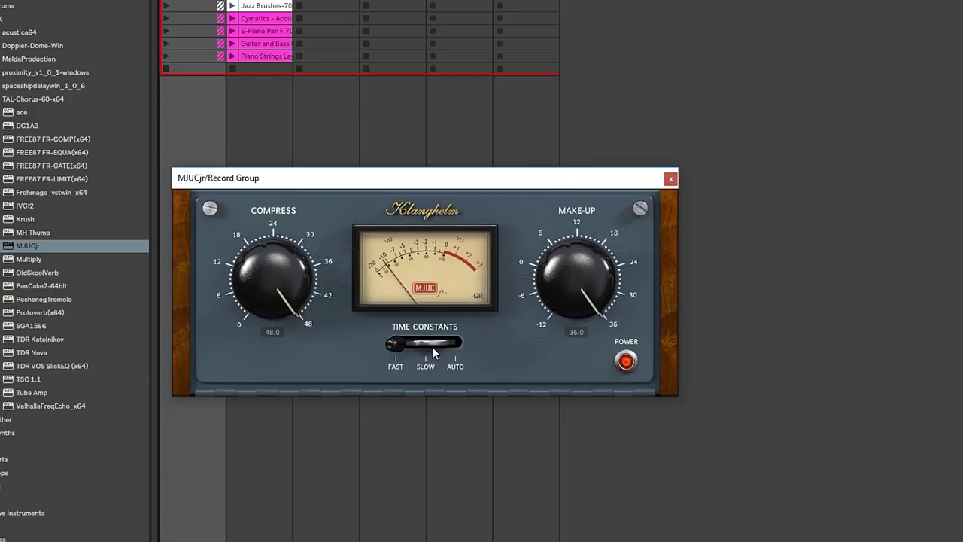
{"action": "left_click", "coordinate": [455, 344]}
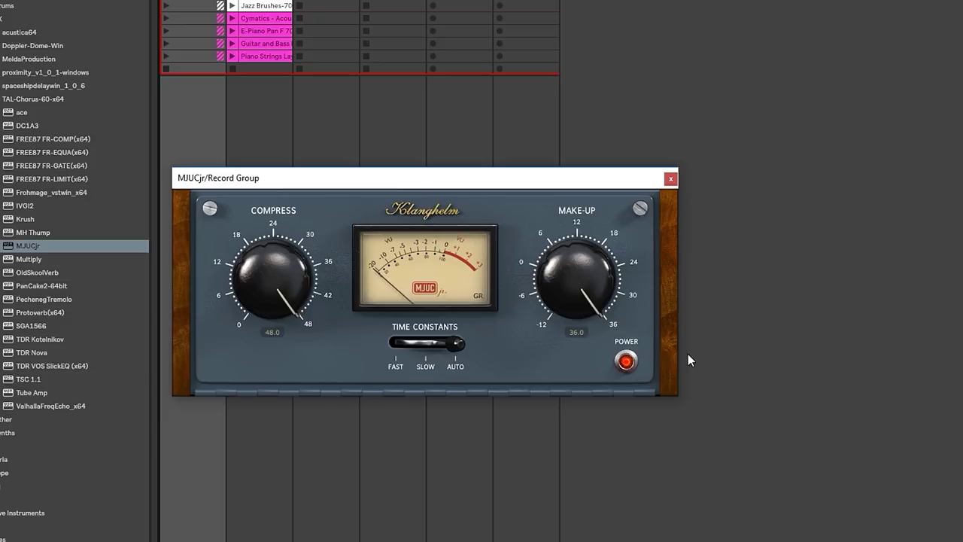
{"action": "left_click", "coordinate": [426, 345]}
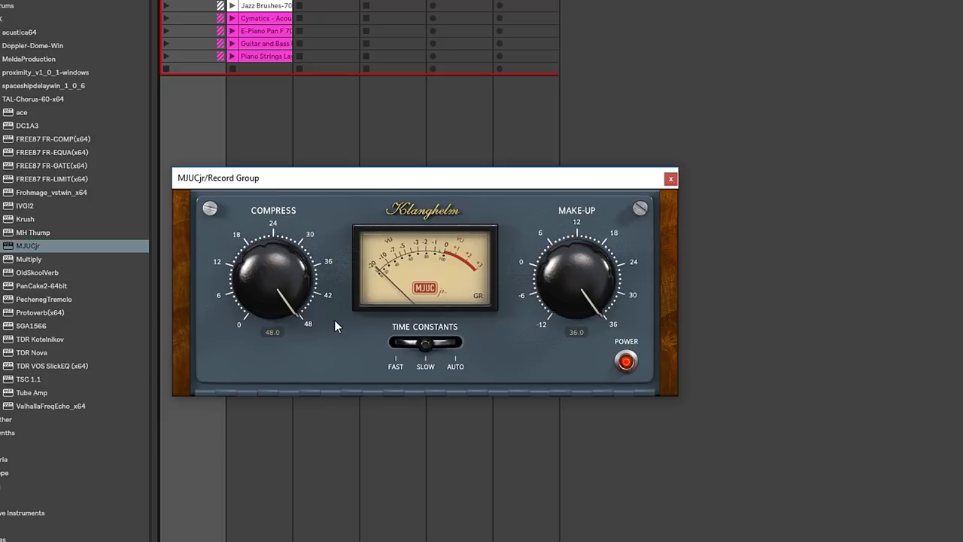
{"action": "left_click", "coordinate": [33, 128]}
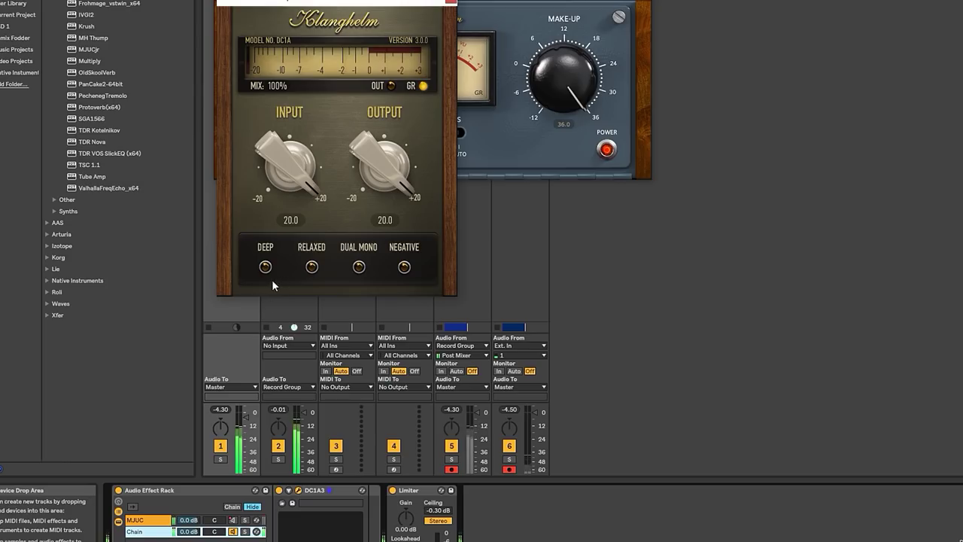
Step: Turn on DC1A3's Deep and Relaxed modes and lower the DC1A3 chain volume to -3.2 dB
{"action": "left_click", "coordinate": [265, 268]}
{"action": "left_click", "coordinate": [312, 267]}
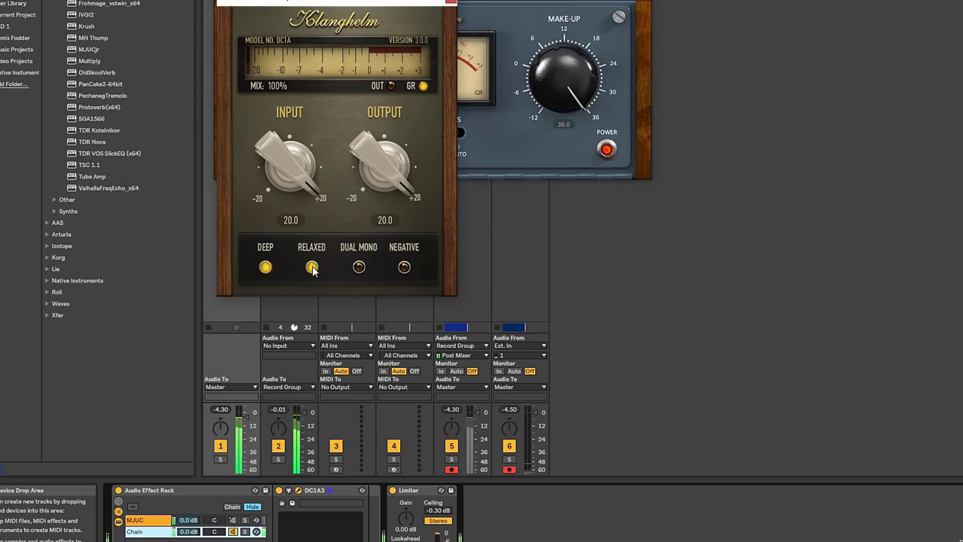
{"action": "right_click", "coordinate": [233, 530]}
{"action": "key", "text": "Escape"}
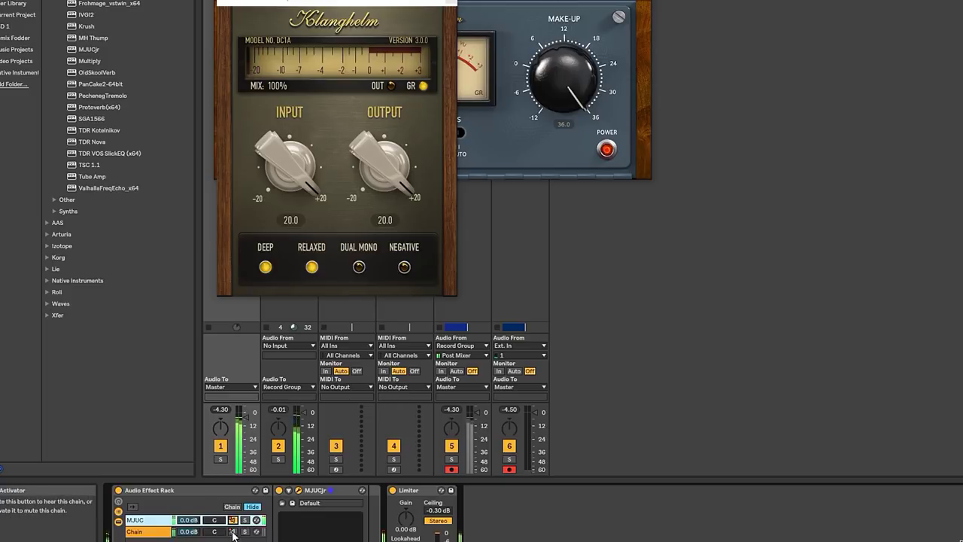
{"action": "left_click_drag", "start_coordinate": [188, 530], "coordinate": [187, 541]}
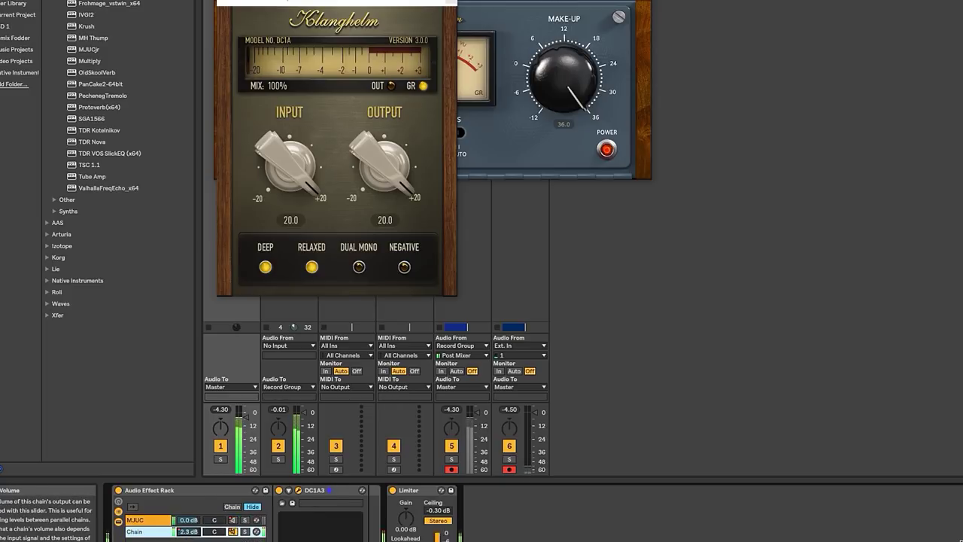
Step: Compare the parallel chains by muting the MJUC chain and viewing each chain's devices, with DC1A3 beside MJUCjr
{"action": "left_click", "coordinate": [234, 521]}
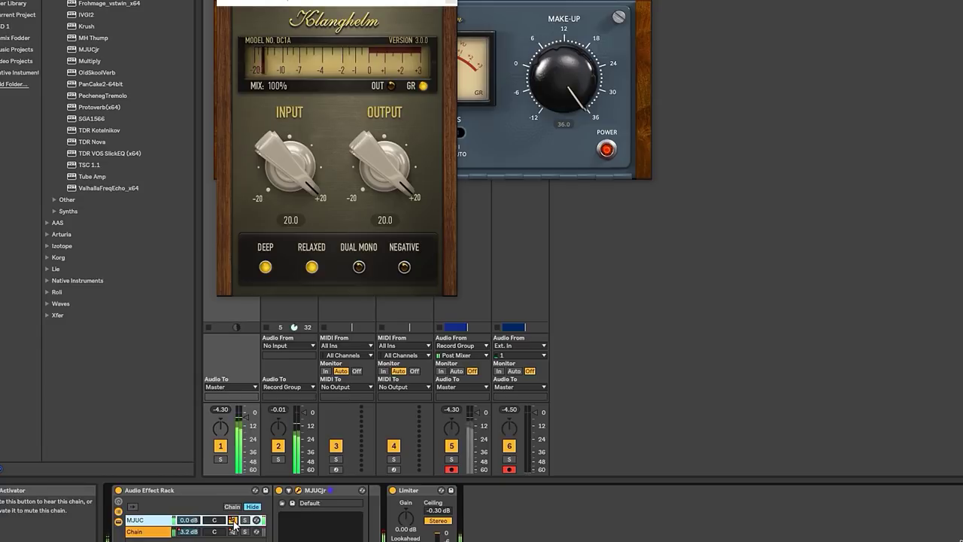
{"action": "left_click", "coordinate": [232, 521]}
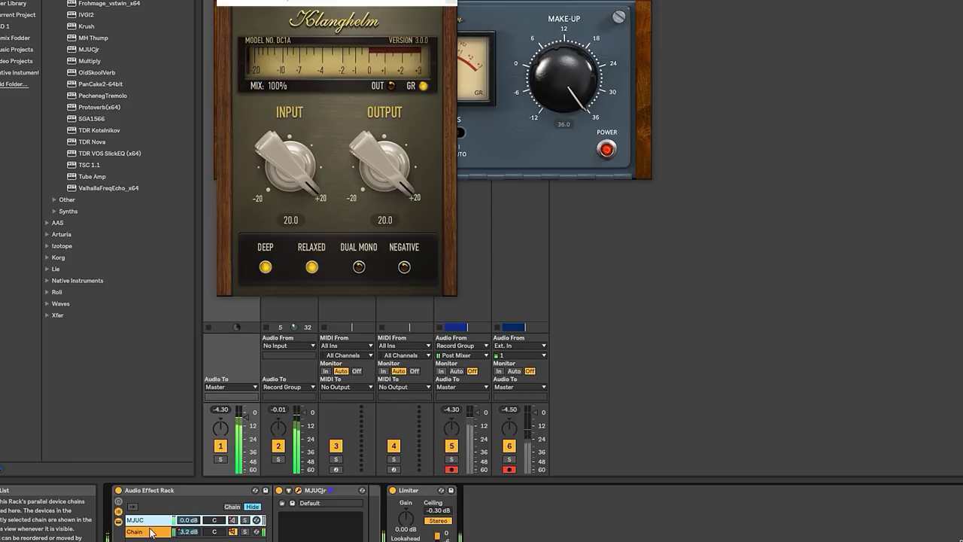
{"action": "left_click", "coordinate": [234, 533]}
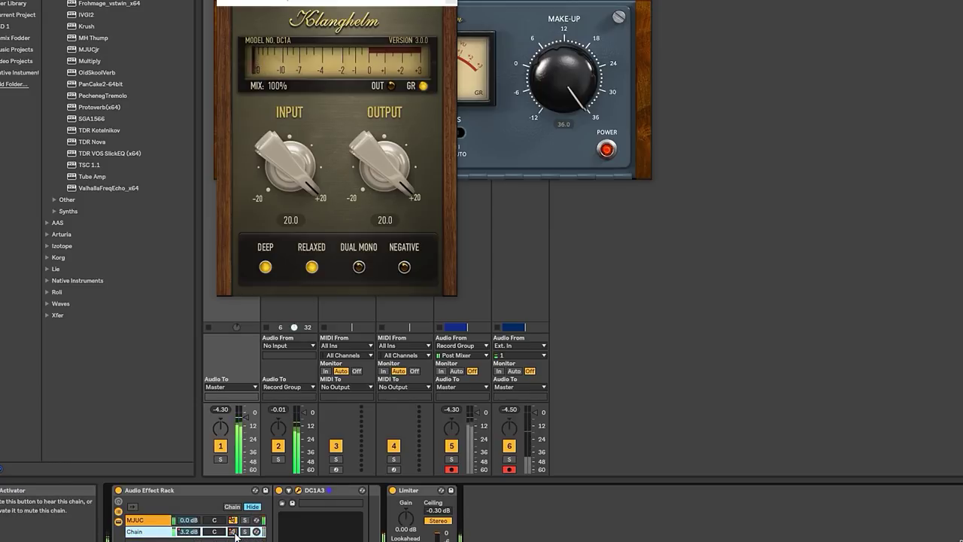
{"action": "left_click", "coordinate": [152, 521]}
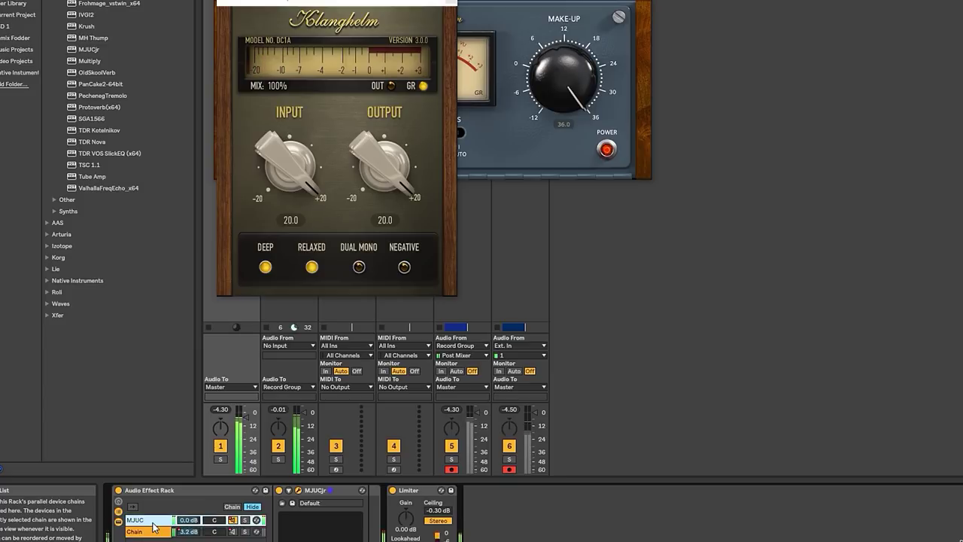
{"action": "left_click_drag", "start_coordinate": [355, 6], "coordinate": [825, 13]}
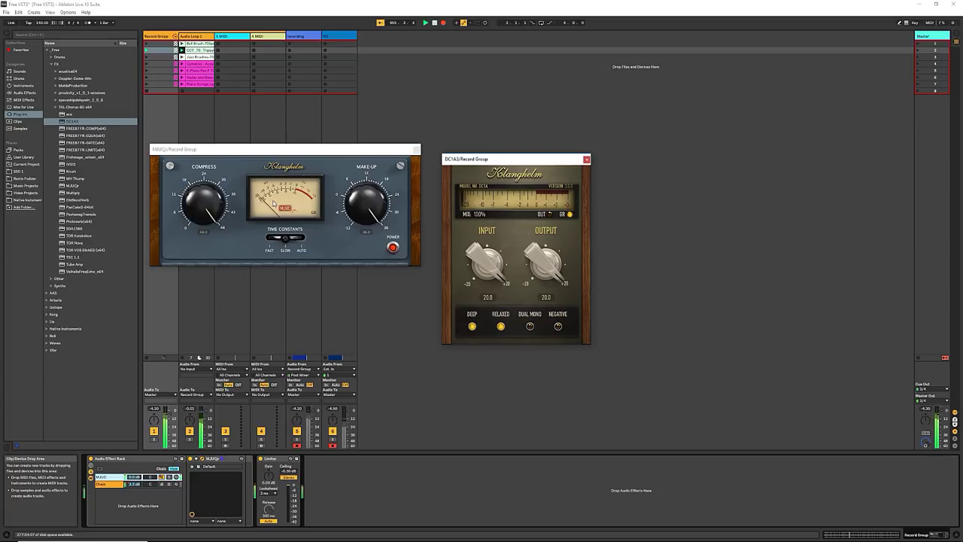
{"action": "left_click", "coordinate": [77, 236]}
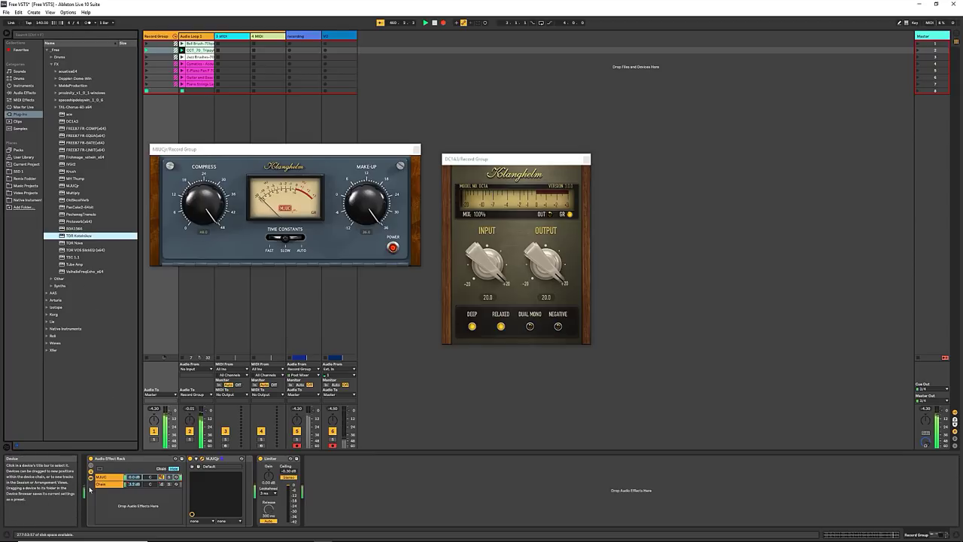
{"action": "left_click", "coordinate": [128, 470]}
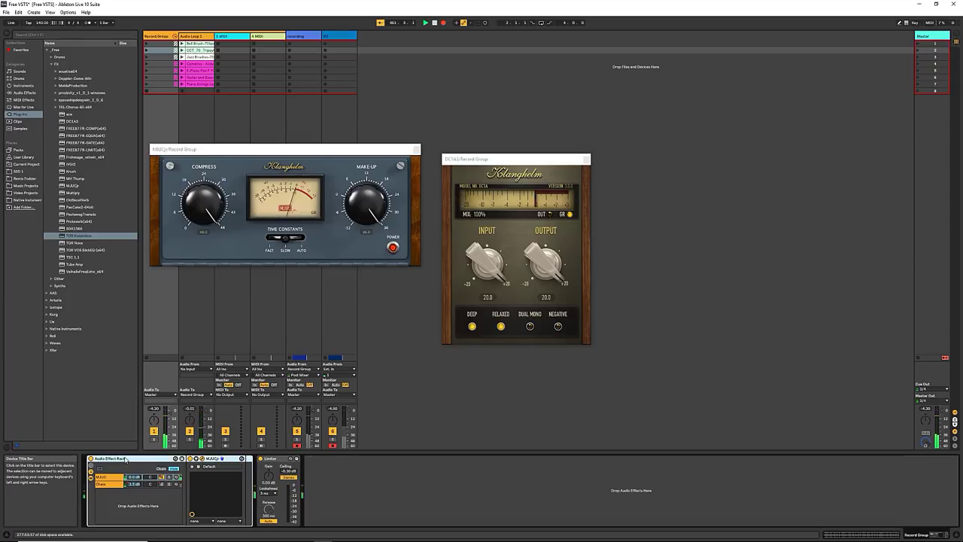